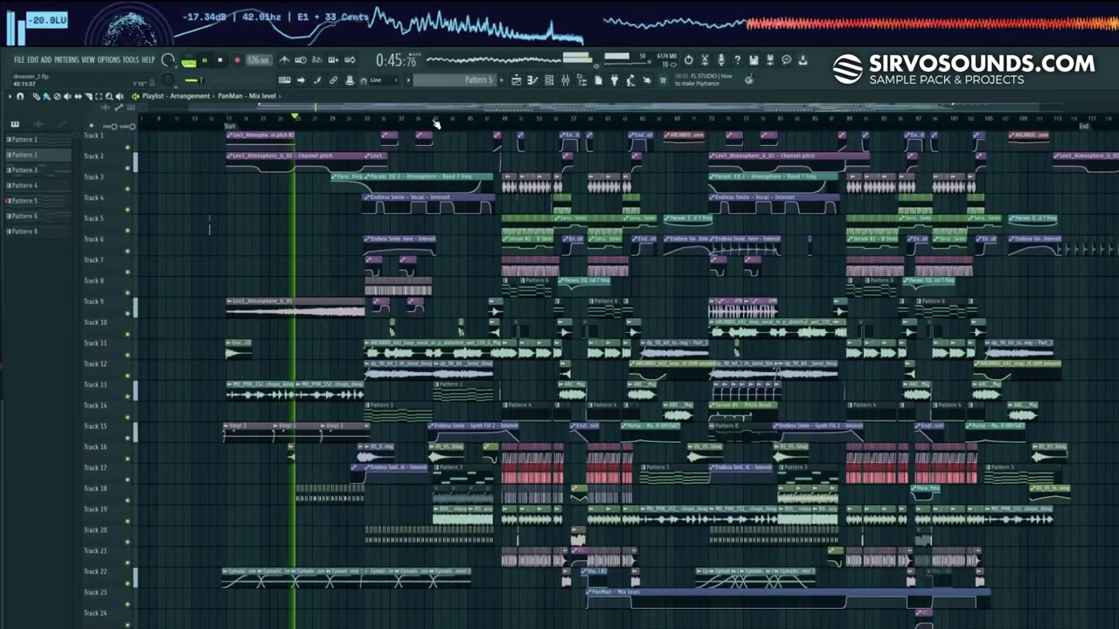
- Look over the whole playlist arrangement, from the first tracks to the lower ones, while the song plays
scroll(417, 124, "up", 2)
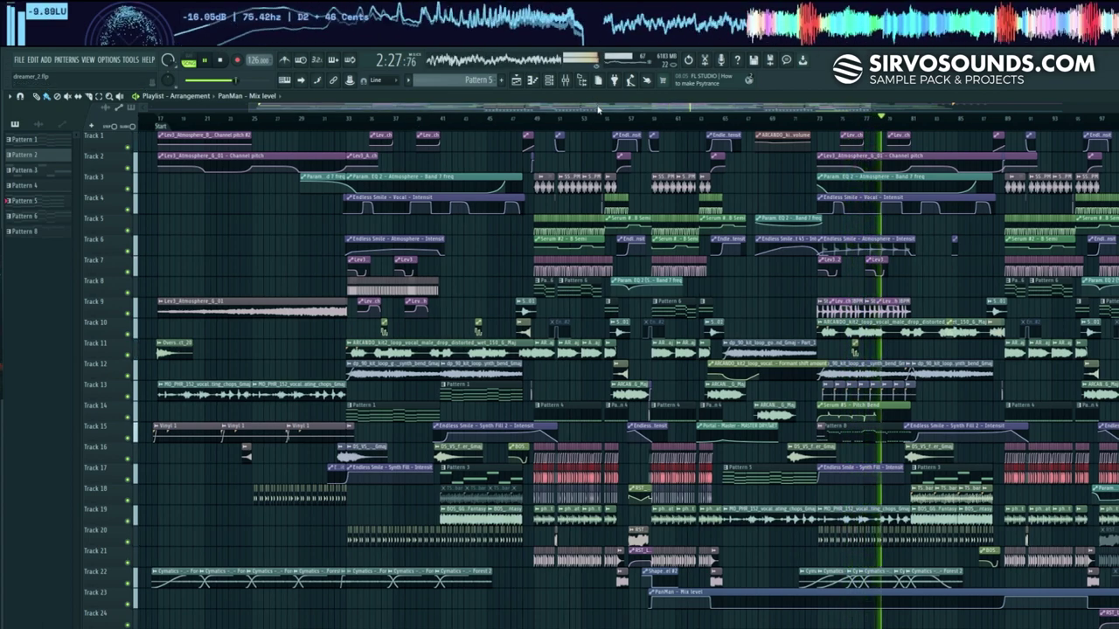
left_click_drag(599, 110, 640, 120)
scroll(702, 120, "down", 4)
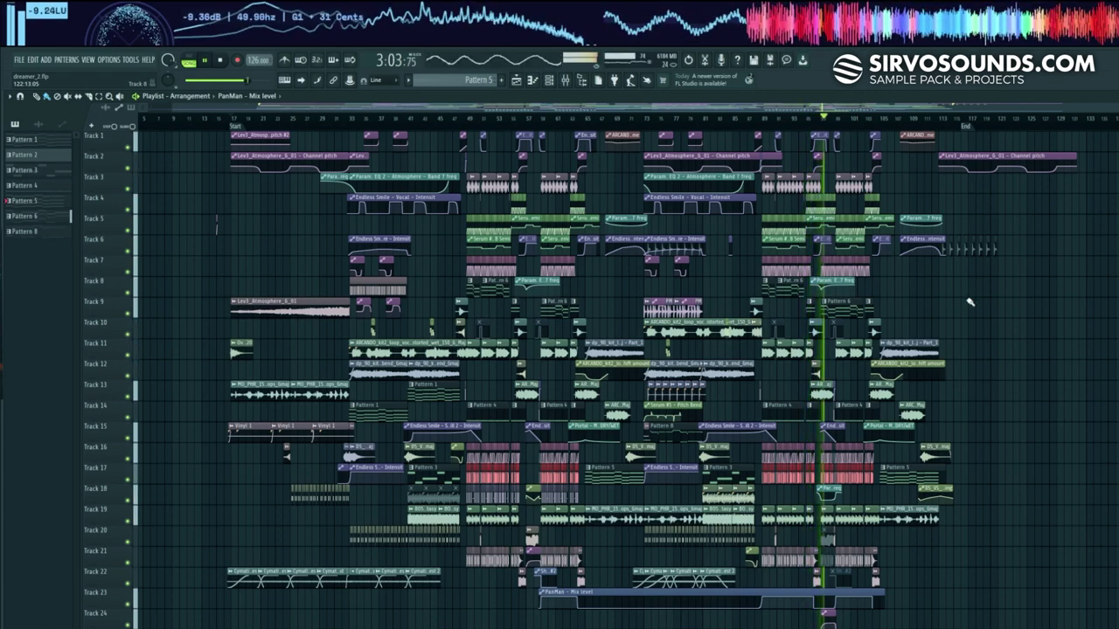
scroll(846, 288, "down", 8)
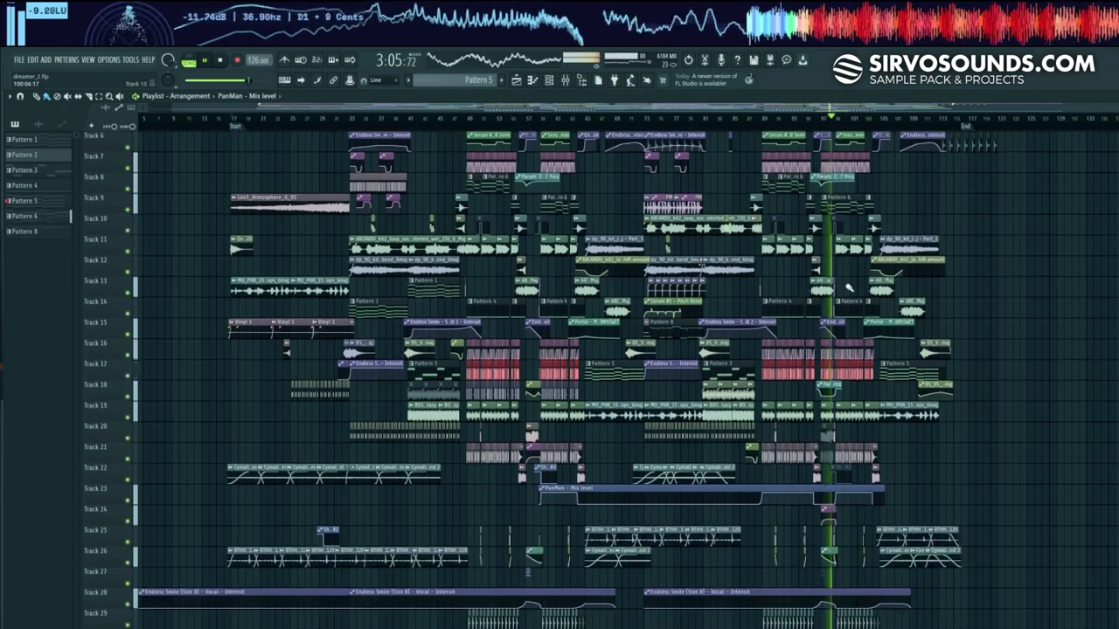
scroll(845, 288, "up", 8)
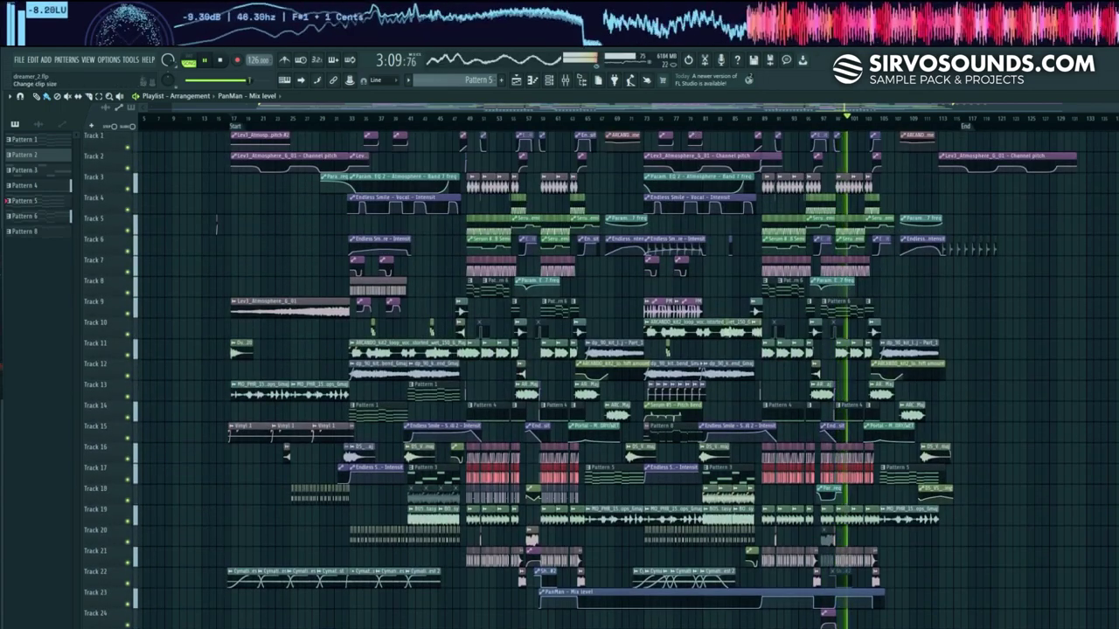
scroll(625, 381, "down", 2)
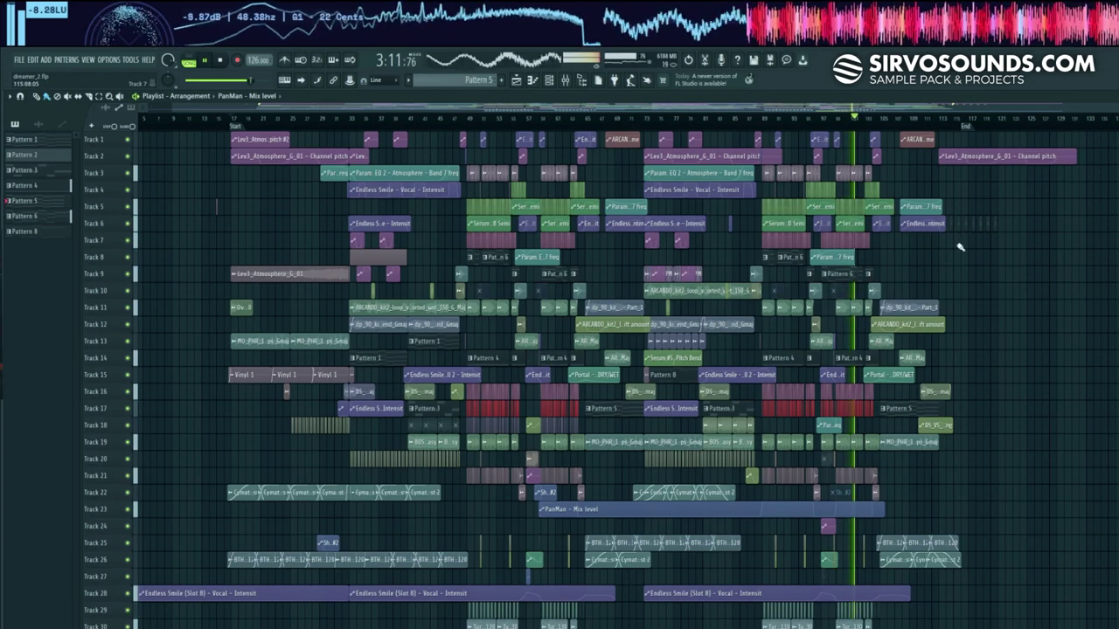
scroll(953, 257, "up", 7)
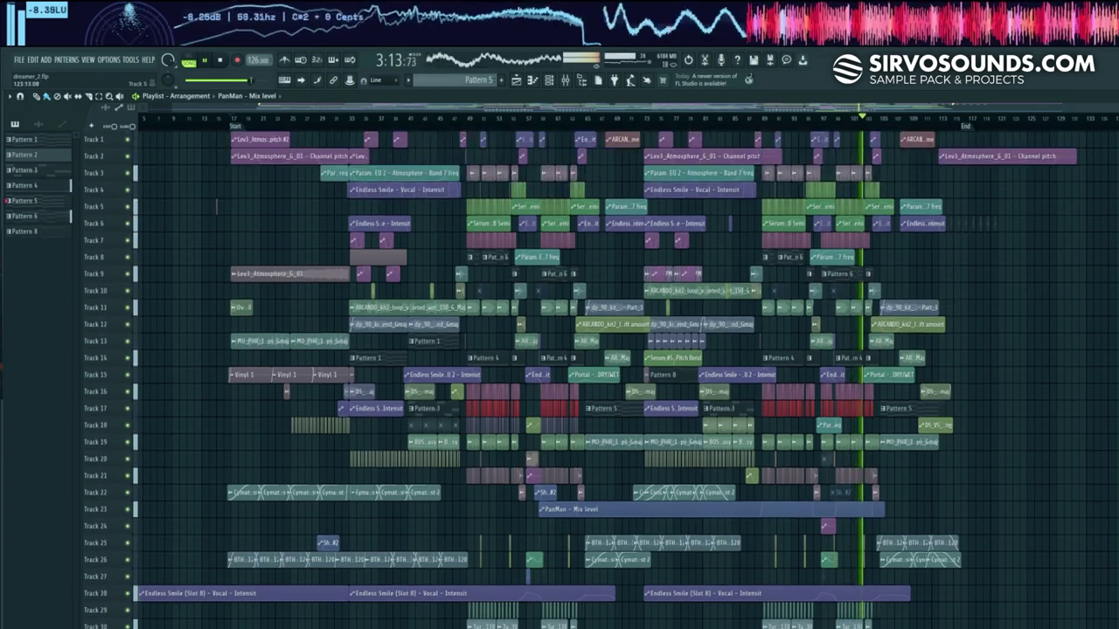
scroll(953, 258, "up", 1)
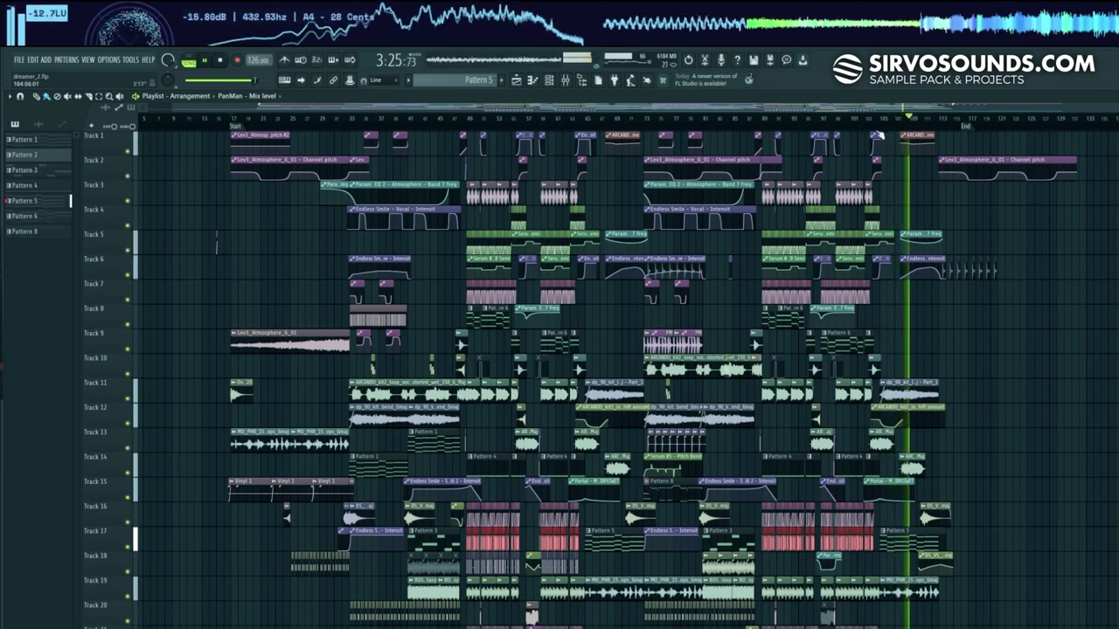
scroll(884, 122, "up", 1)
- Show the mixer and examine its inserts from the first channels to the last ones used
left_click(563, 80)
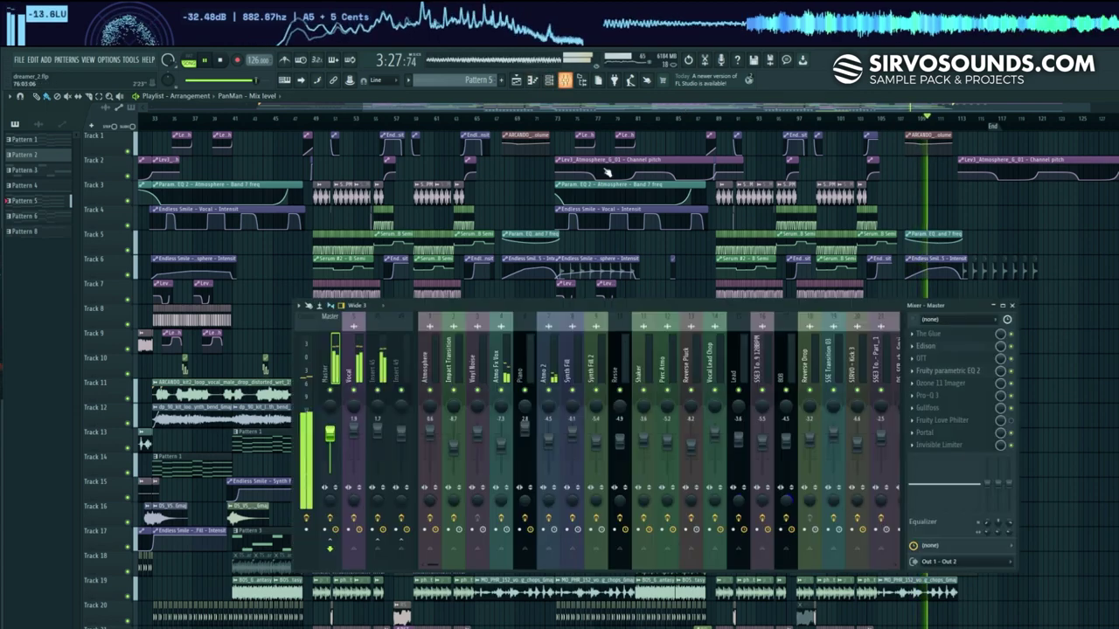
scroll(590, 344, "right", 10)
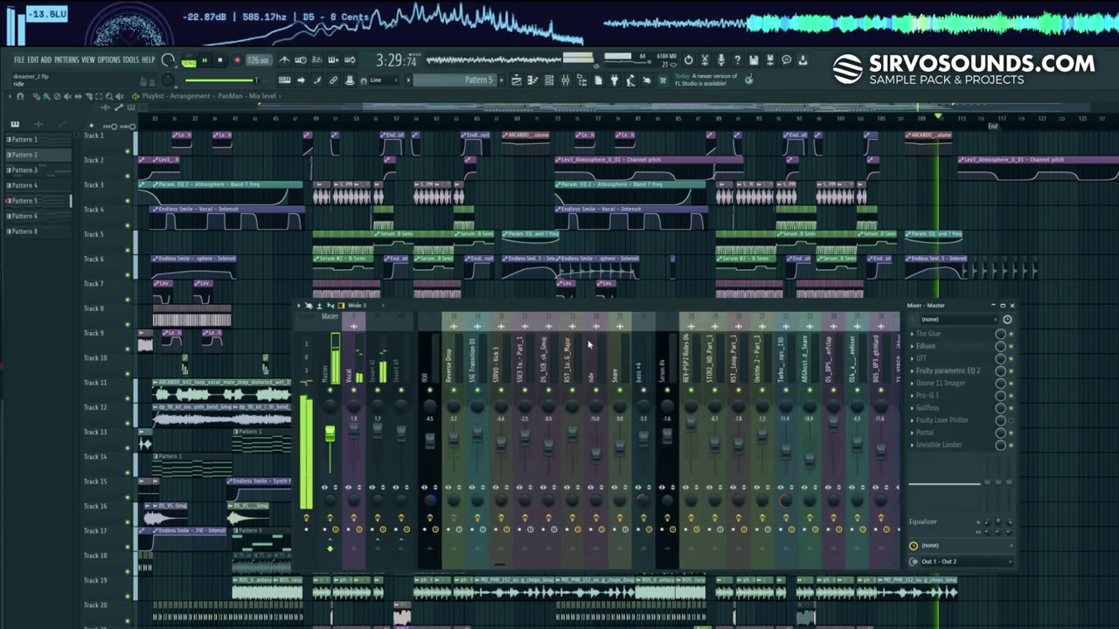
scroll(587, 347, "right", 1)
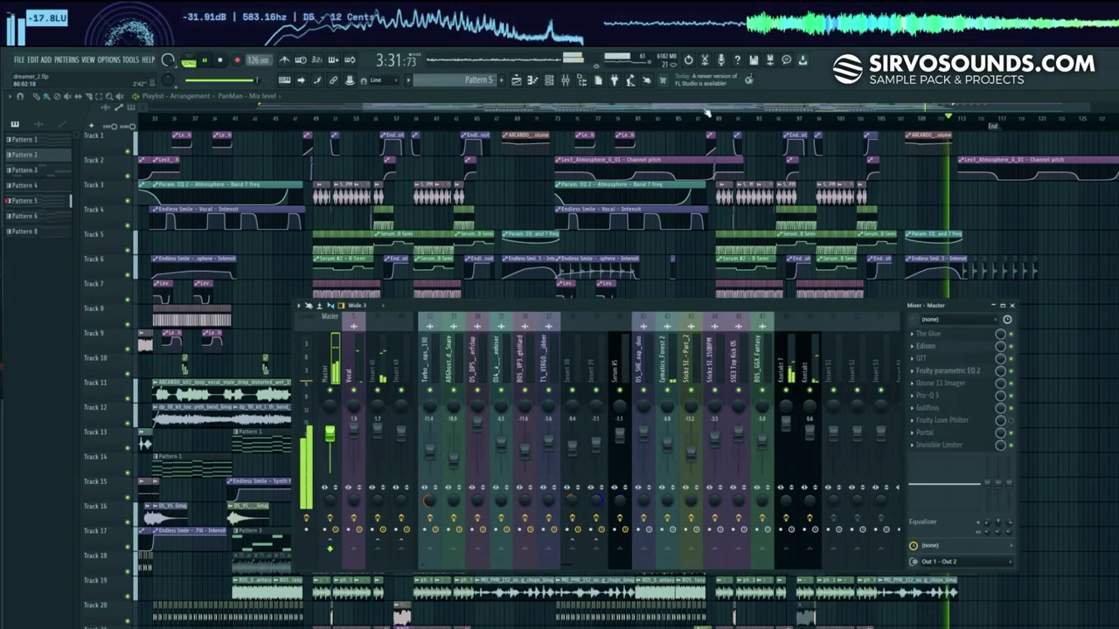
left_click_drag(714, 109, 854, 115)
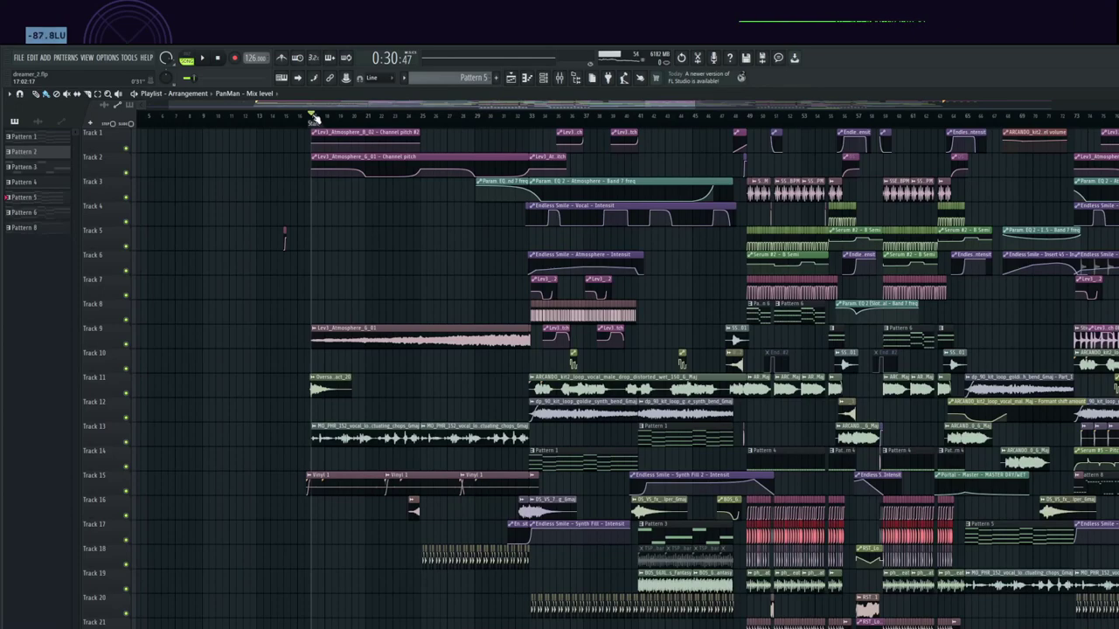
- Audition the intro's Oversampled_UFBT_impact_20 clip on track 11 and the Lev3_Atmosphere_G_01 clip on track 9 in isolation
scroll(313, 118, "up", 3)
right_click(309, 384, "alt")
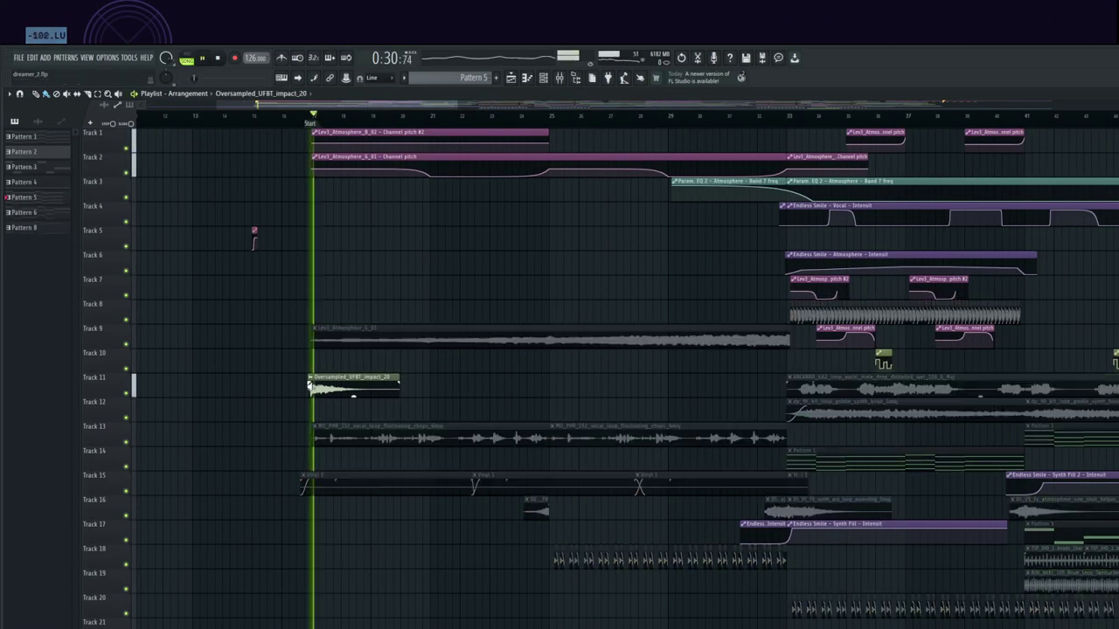
scroll(362, 404, "down", 3)
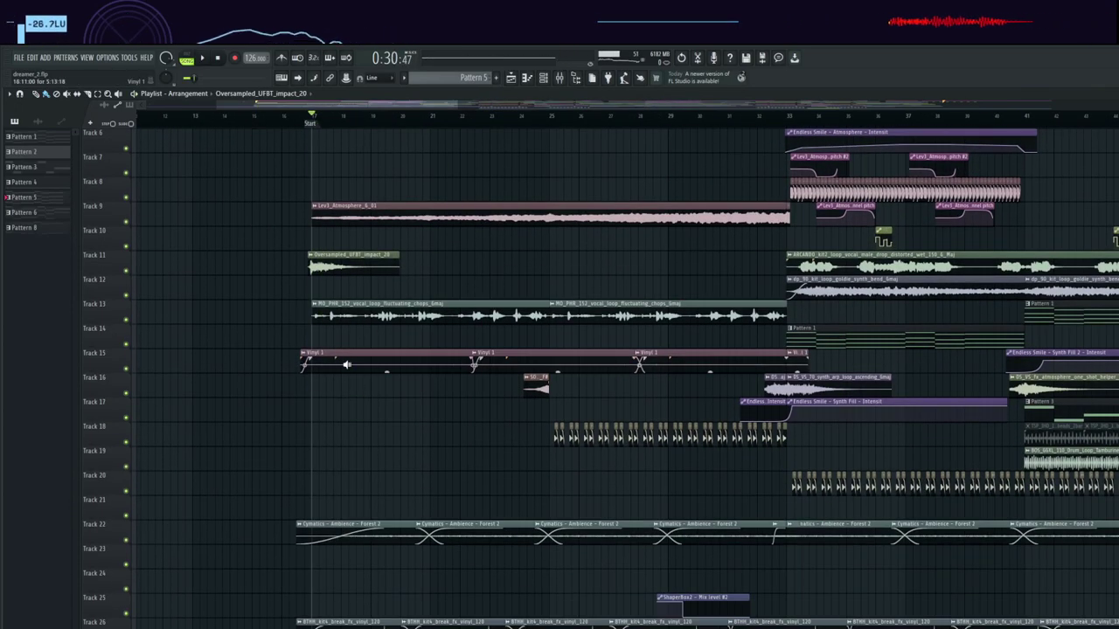
key("space")
key("space")
left_click(462, 211)
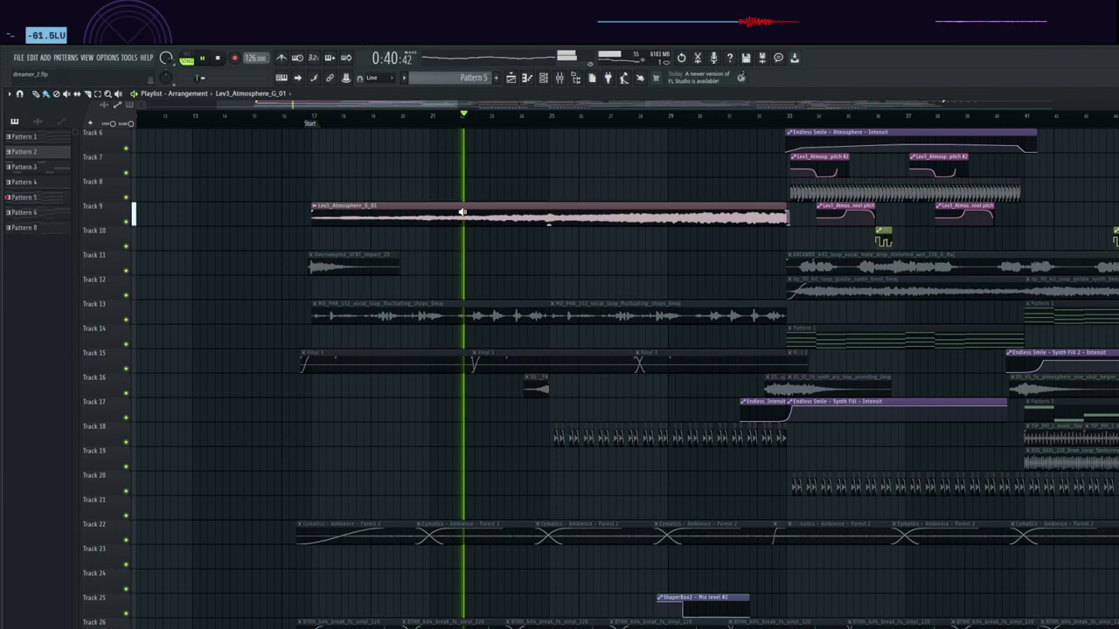
- Audition the Cymatics - Ambience - Forest 2 clip on track 22 and the BTHH_kit4_break_fx_vinyl_120 clip on track 26
scroll(487, 358, "down", 5)
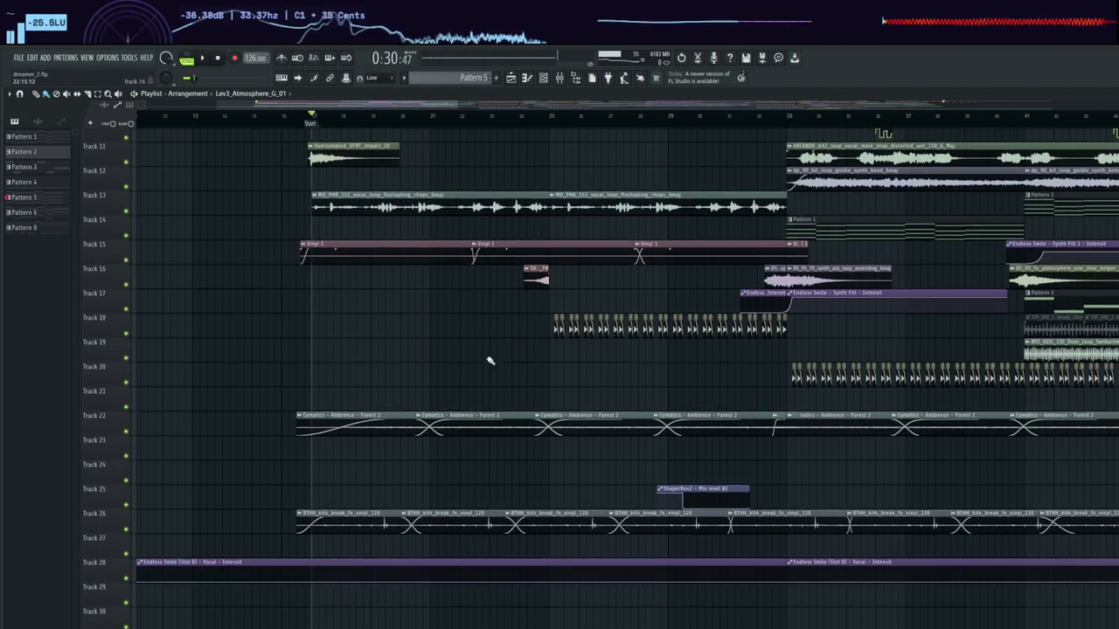
left_click(468, 413)
key("space")
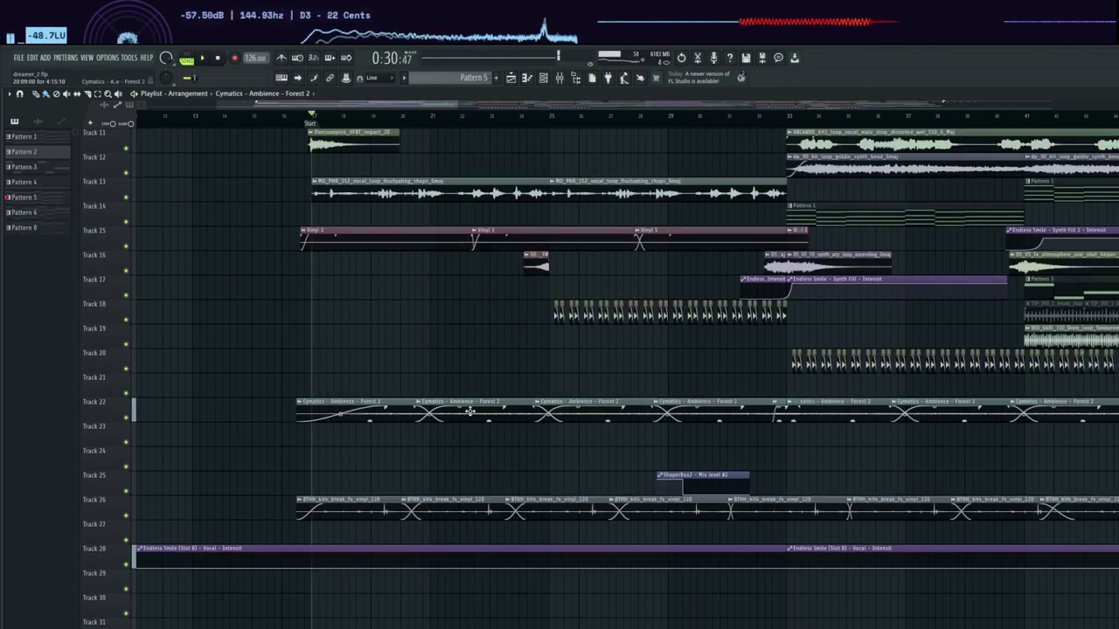
scroll(461, 411, "down", 3)
left_click(343, 442)
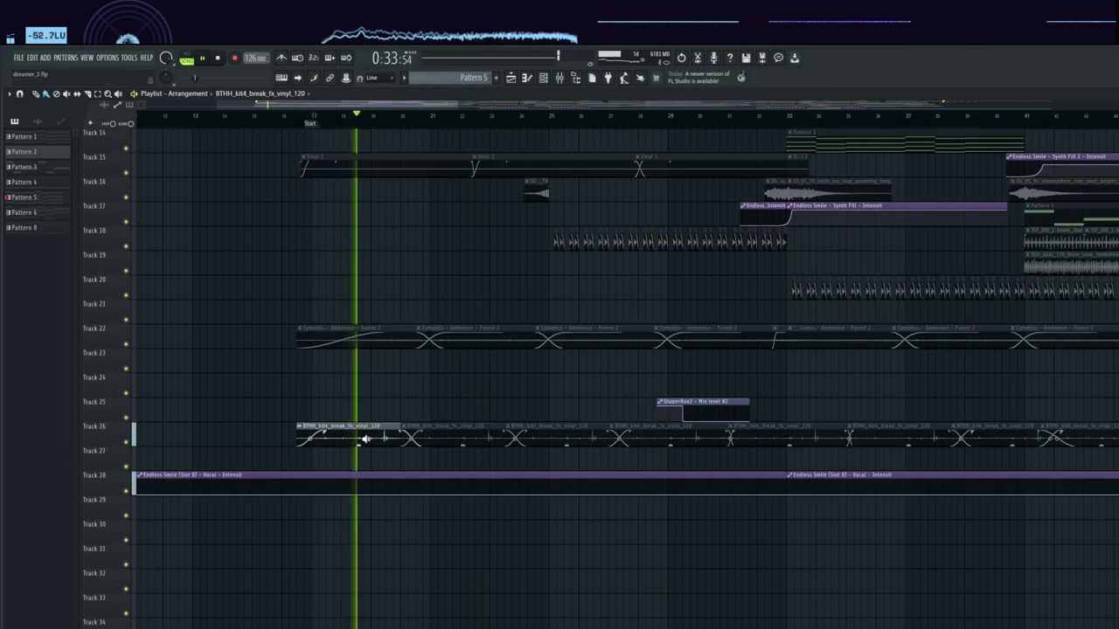
key("space")
- Play the song around bar 25 and audition the SOULSURPLUS synth pluck clip on track 16 in isolation
scroll(577, 344, "up", 4)
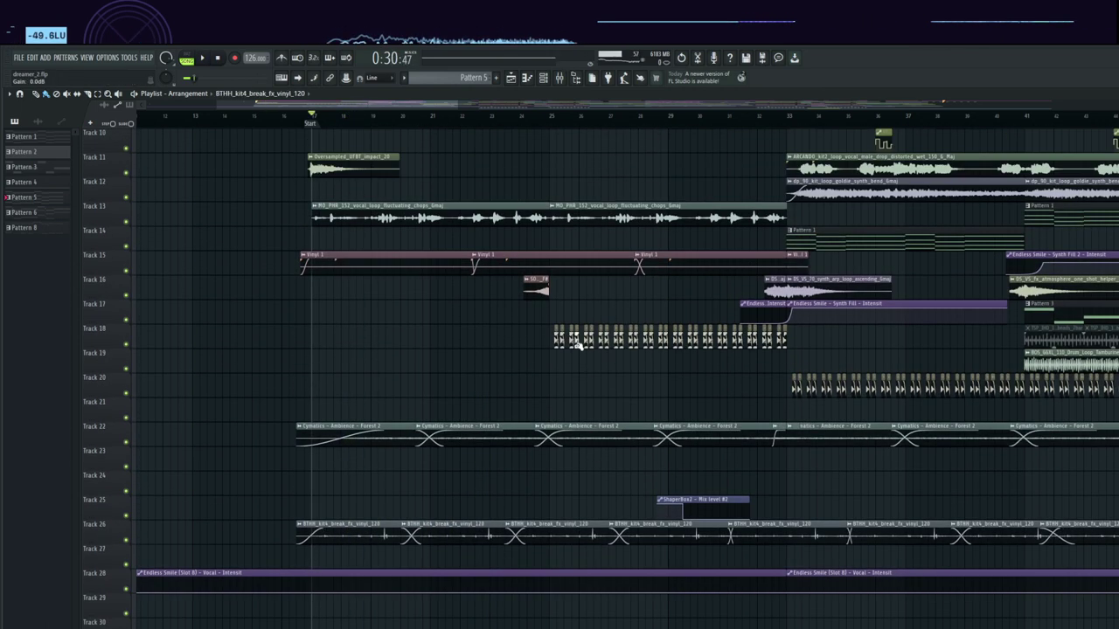
left_click(568, 125)
scroll(577, 124, "up", 3)
key("space")
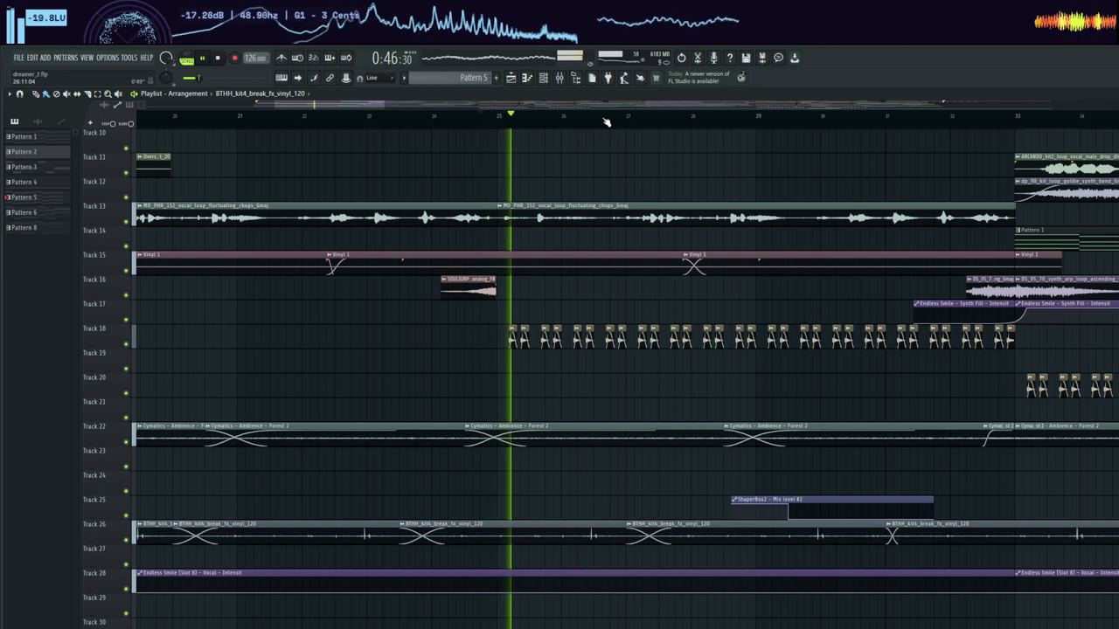
left_click(468, 292)
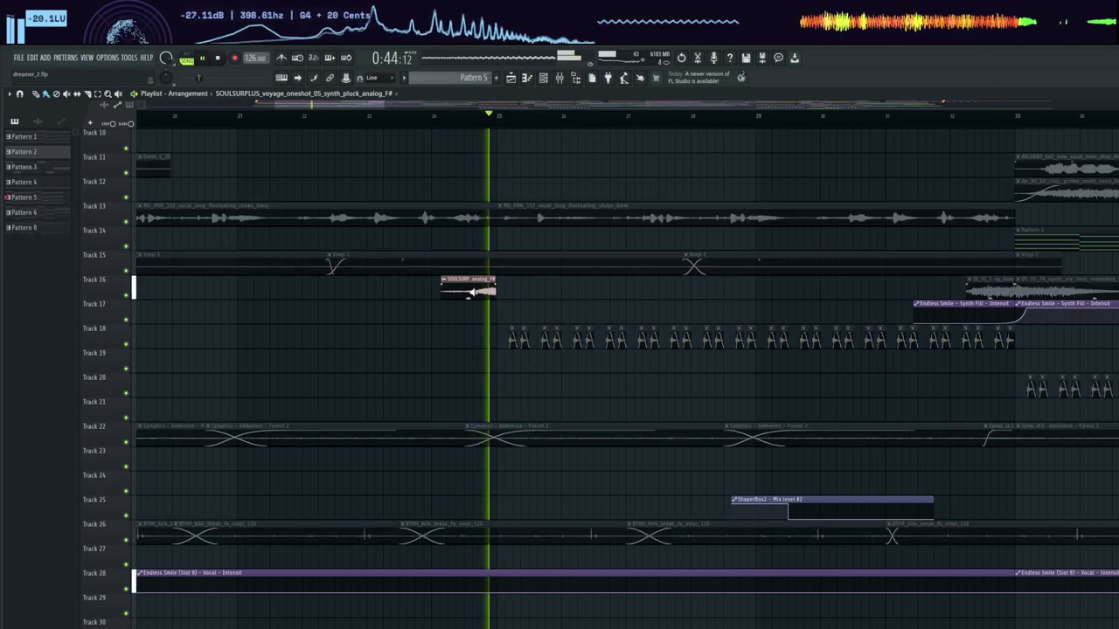
- Audition the first SSE Ride 05 clip on track 18, just after bar 25
scroll(521, 122, "up", 1)
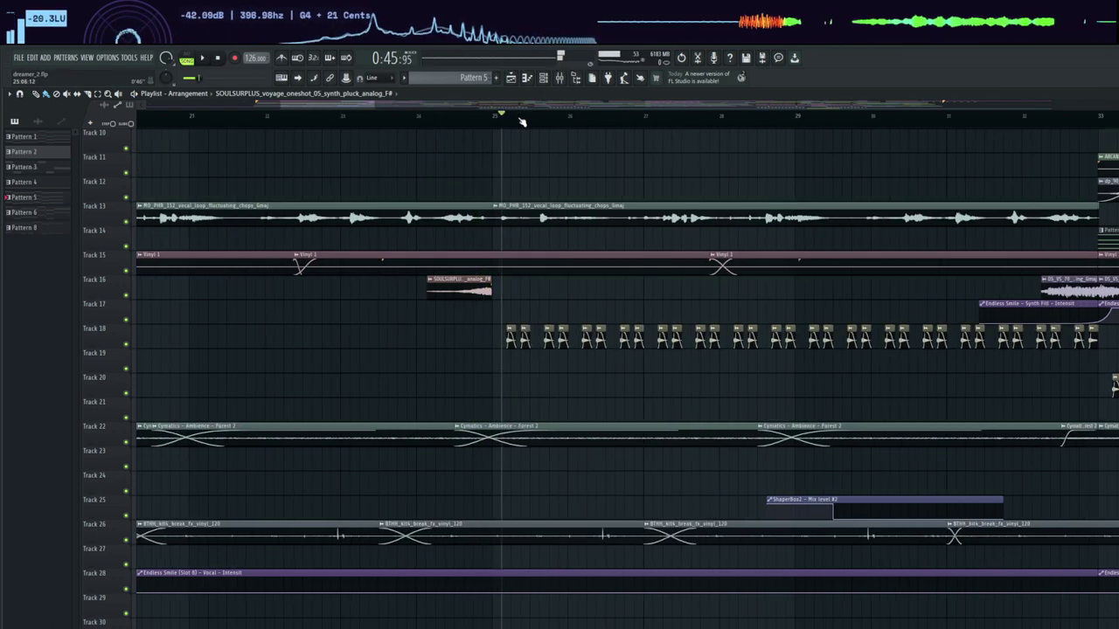
scroll(521, 122, "up", 5)
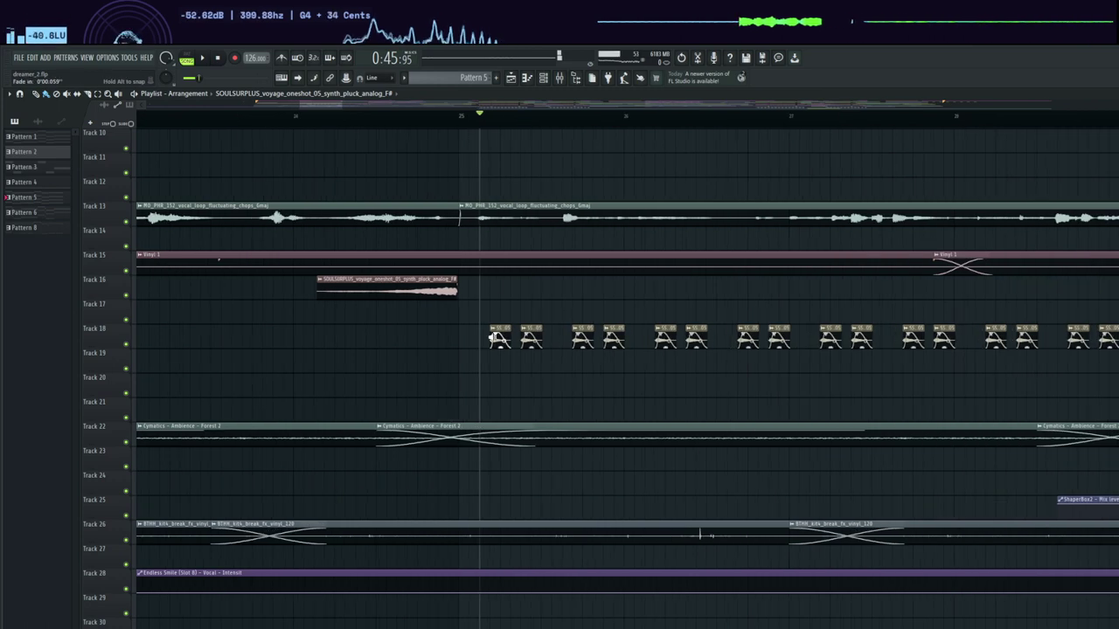
left_click(494, 338)
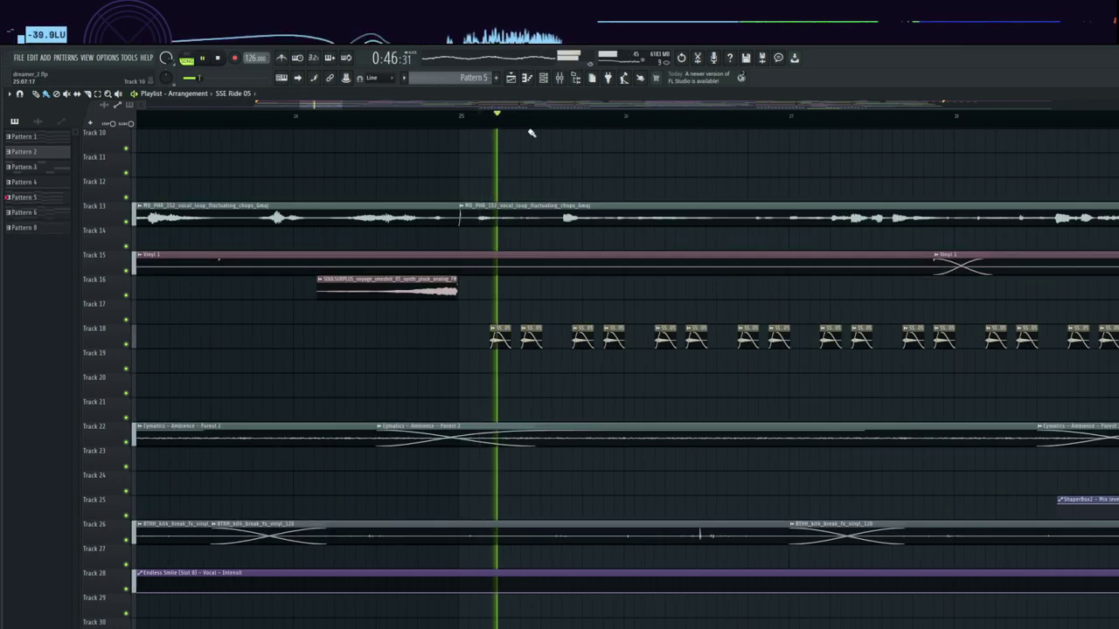
- Listen to the rest of the intro and audition the second MO_PHR_152_vocal_loop_fluctuating_chops_Gmaj clip on track 13 in isolation
scroll(535, 120, "down", 5)
scroll(713, 322, "down", 3)
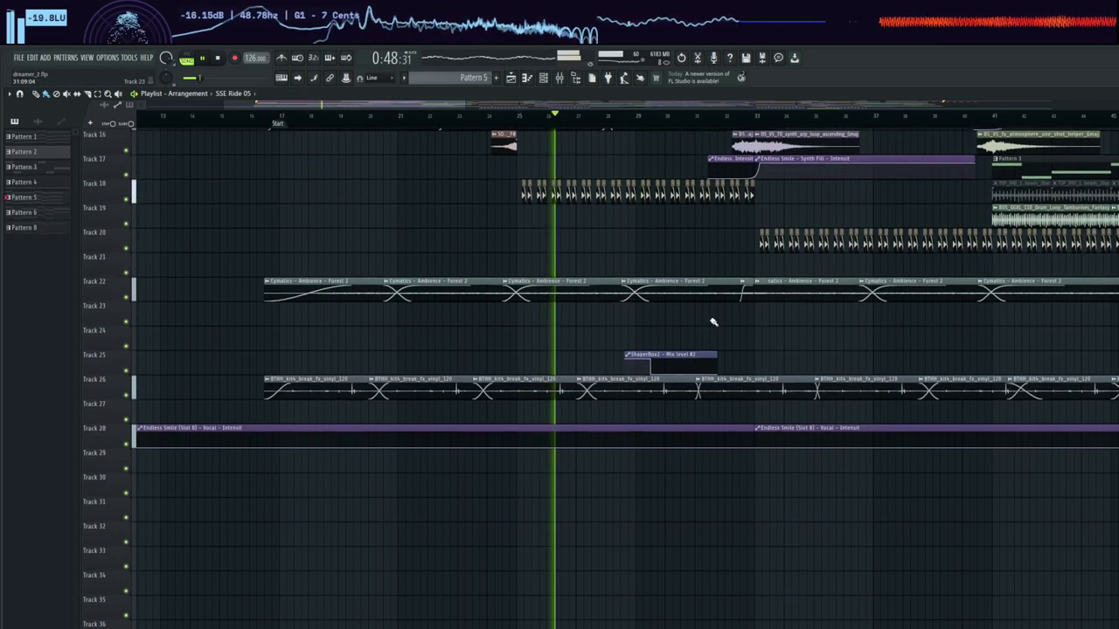
scroll(714, 321, "up", 5)
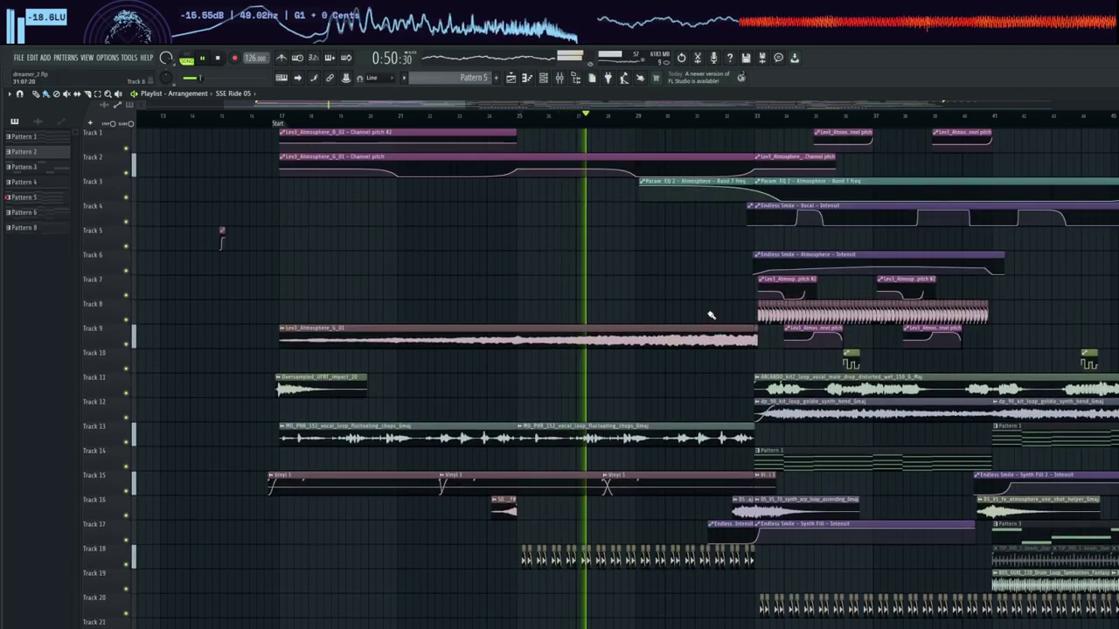
scroll(673, 253, "down", 2)
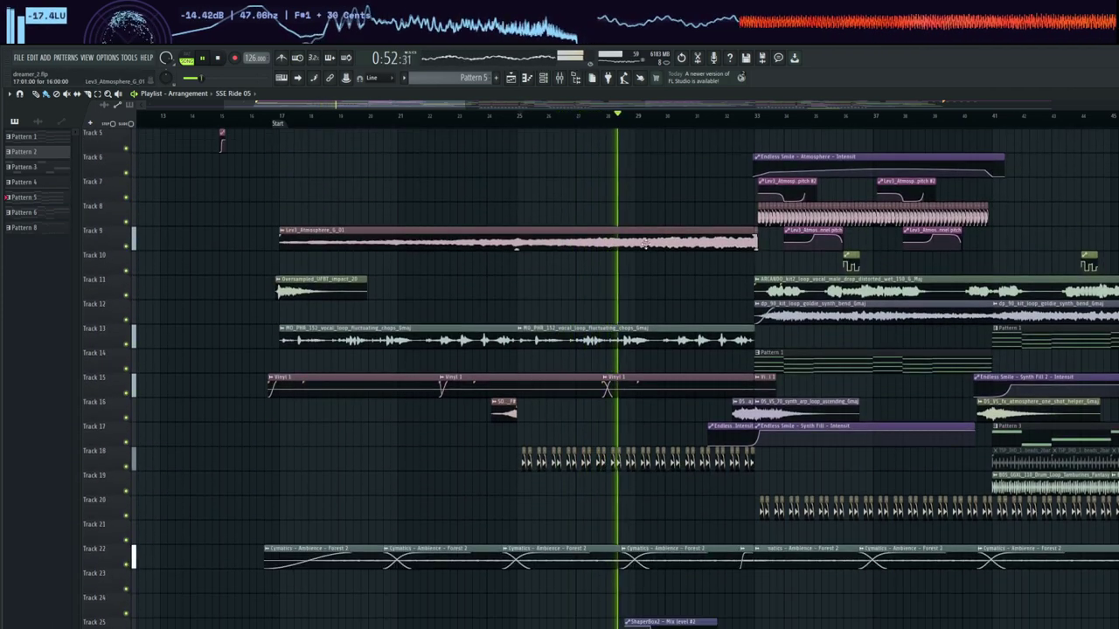
key("space")
left_click(626, 340)
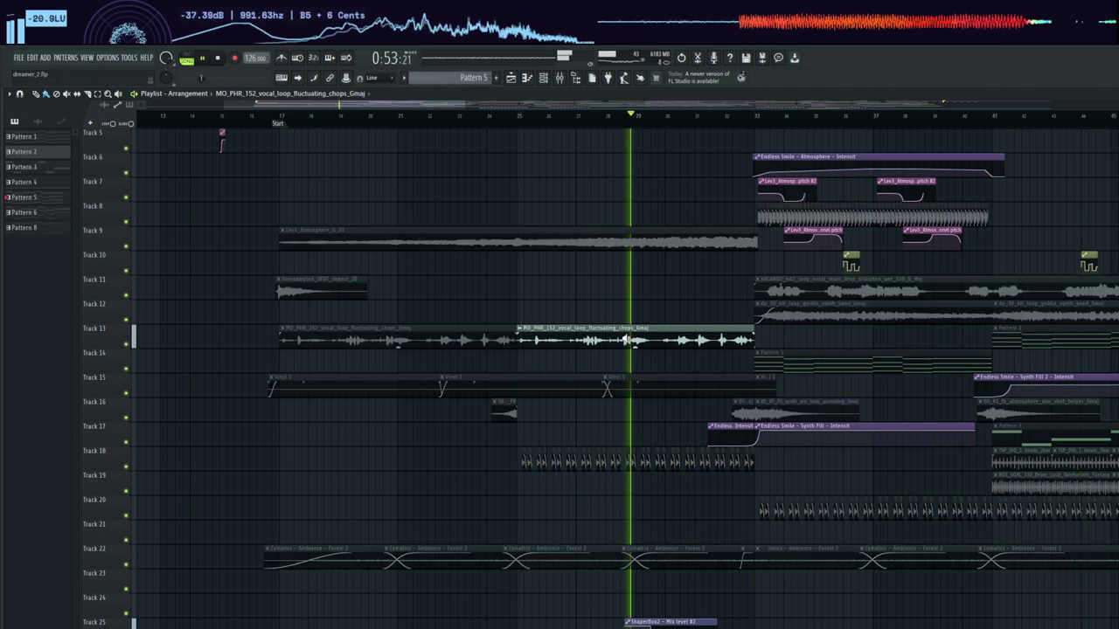
left_click(703, 338)
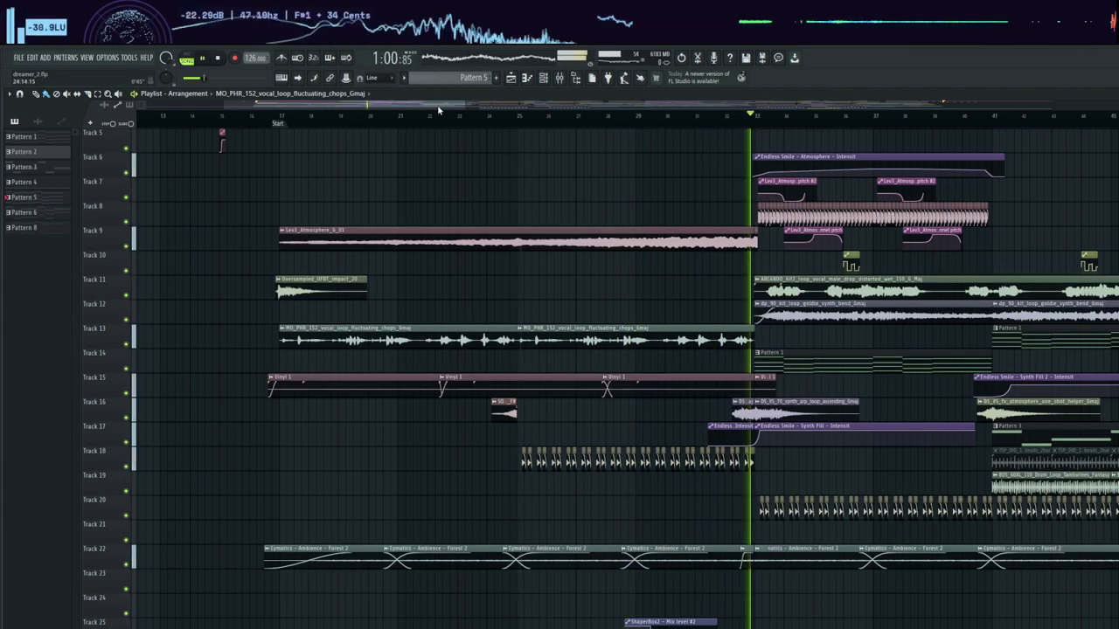
- Around bar 33, audition the DS_VS_70_synth_arp_loop_ascending_Gmaj clips on track 16 and the chopped Lev3_Atmosphere_G_01 slices on track 8
left_click_drag(438, 108, 499, 107)
scroll(475, 124, "up", 3)
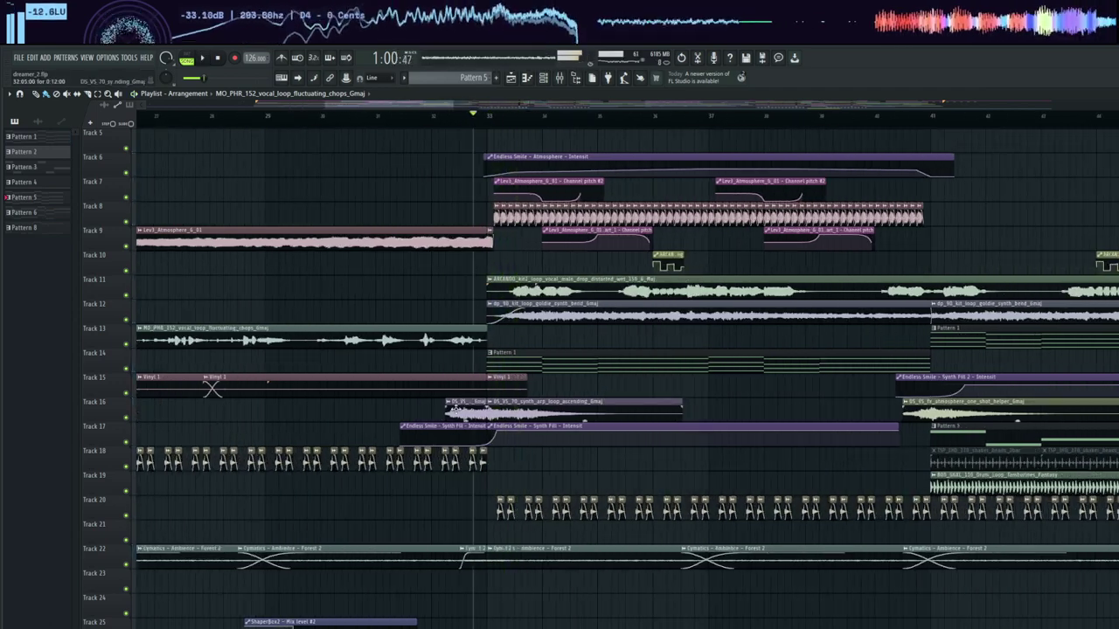
left_click(455, 409)
left_click(492, 411)
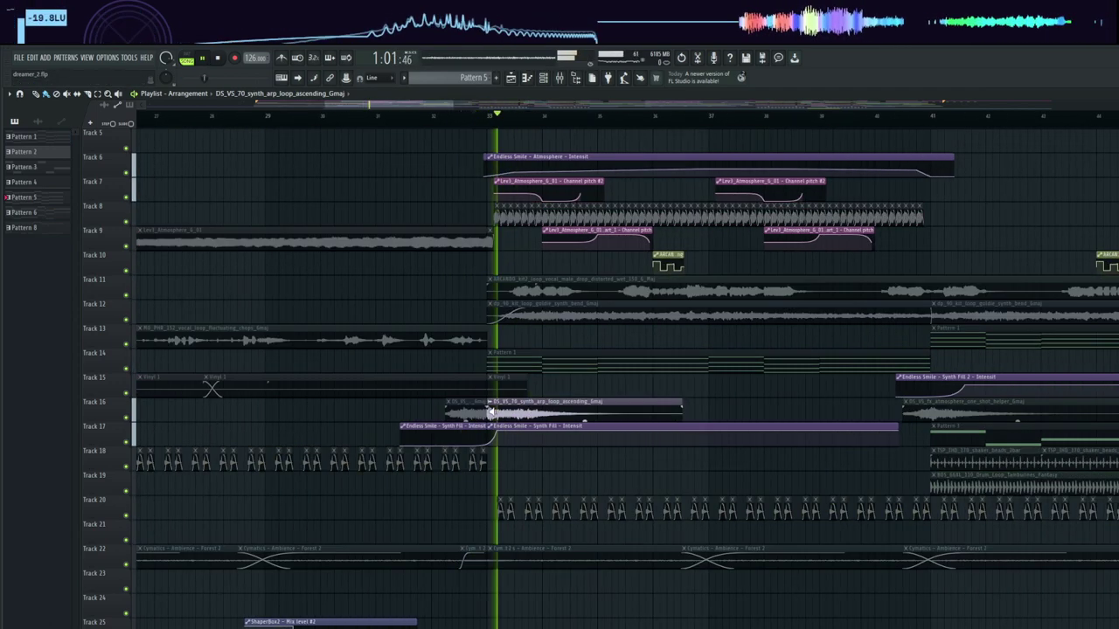
left_click(508, 219)
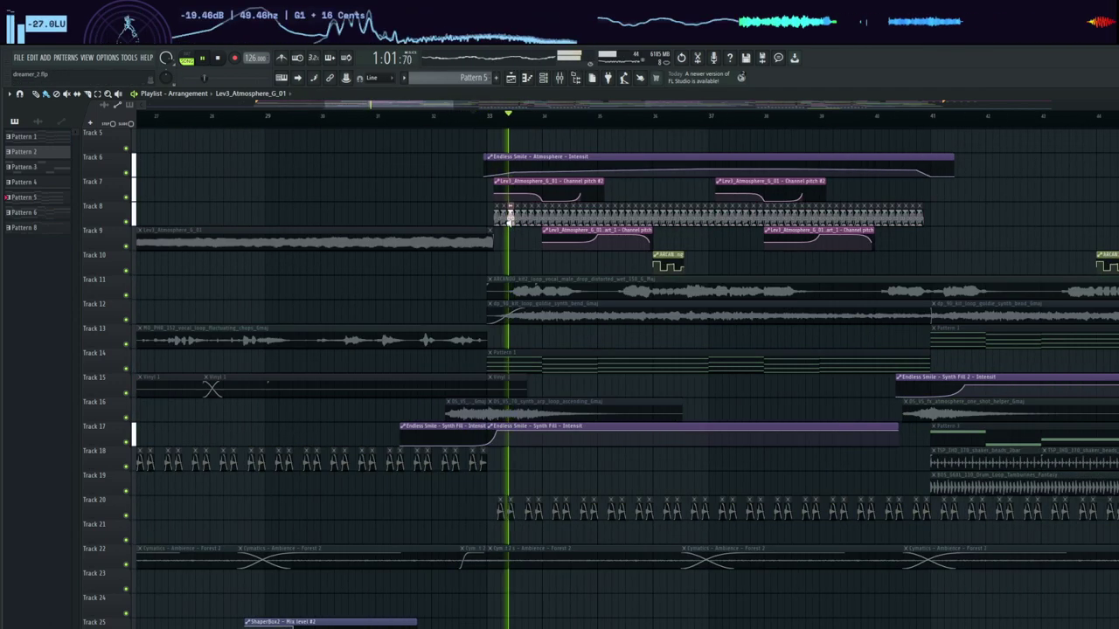
left_click_drag(517, 219, 683, 219)
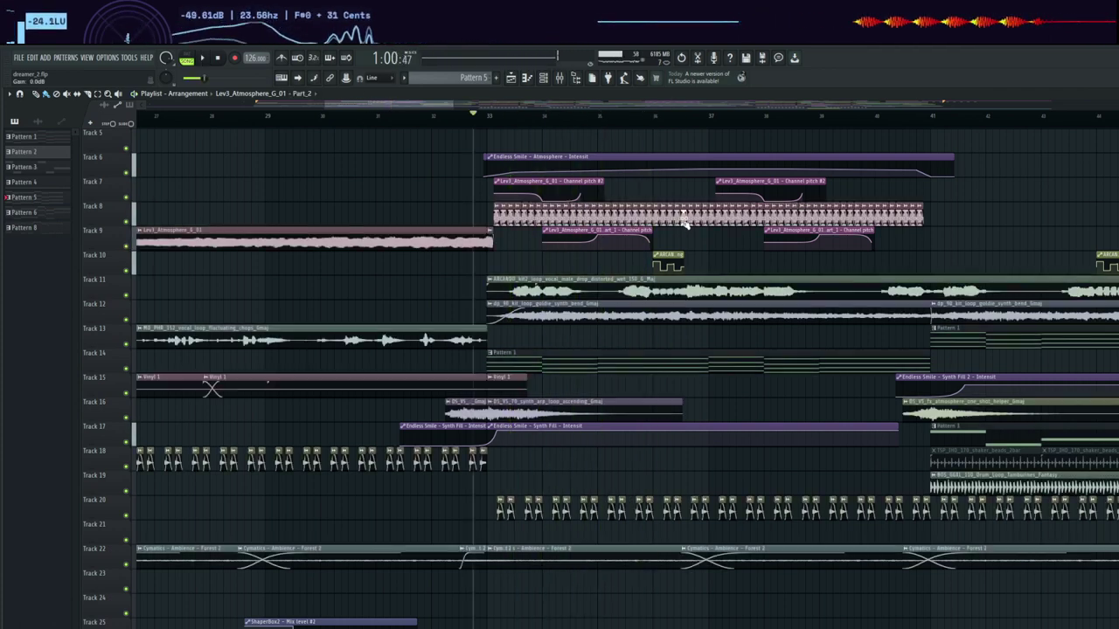
- Audition the ARCANDO male vocal loop on track 11 and the dp_90_kit_loop_goldie_synth_bend_Gmaj clip on track 12 from bar 33
left_click(535, 290)
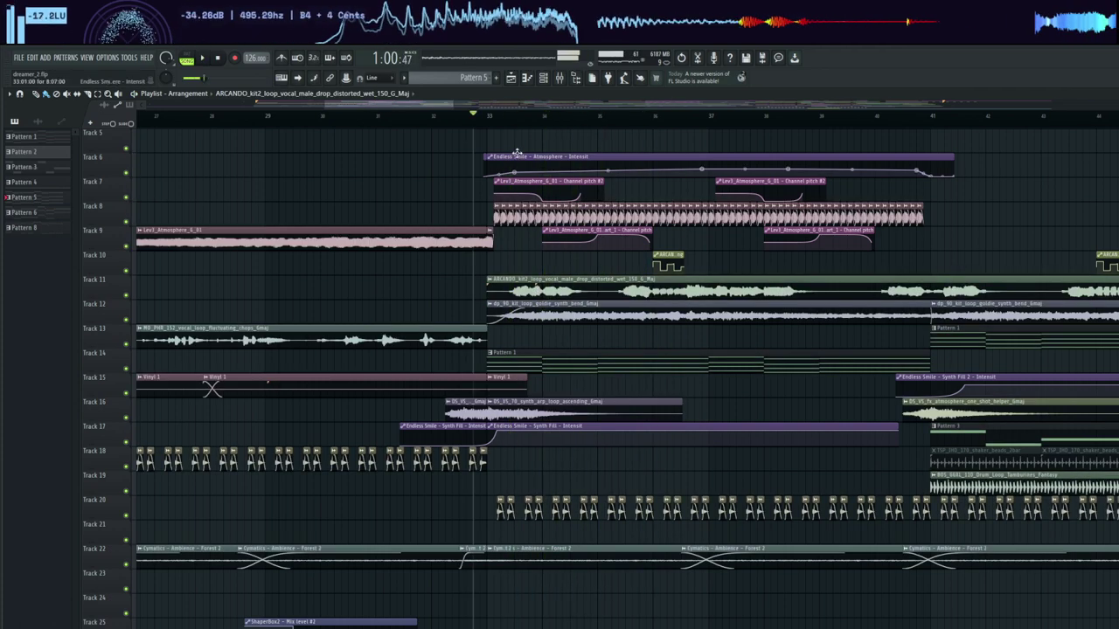
scroll(529, 237, "down", 3)
left_click(529, 237)
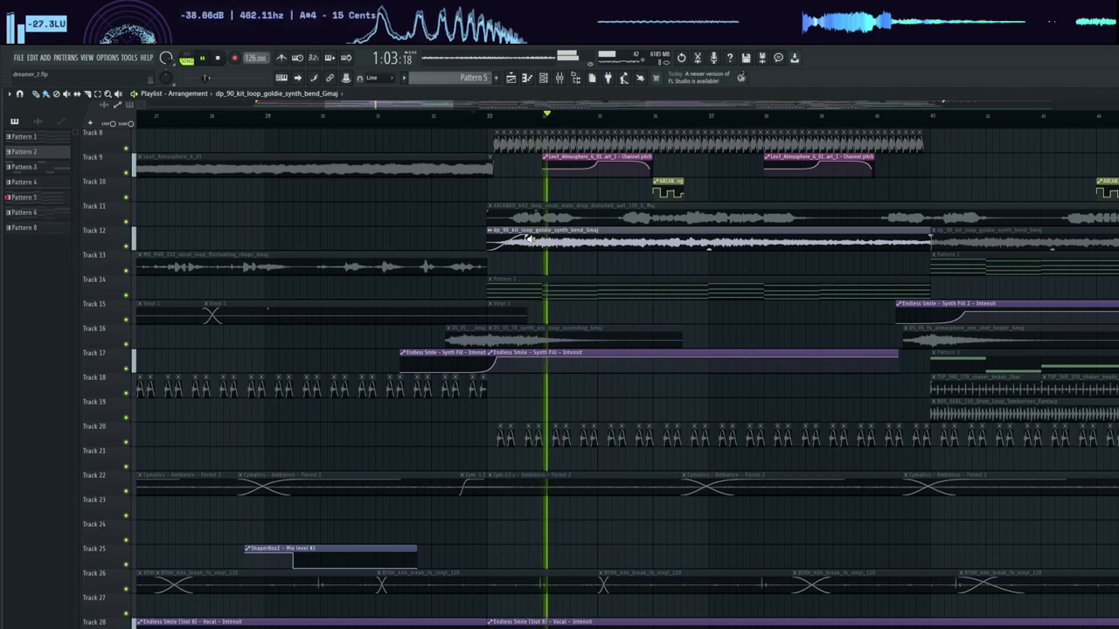
scroll(584, 324, "down", 9)
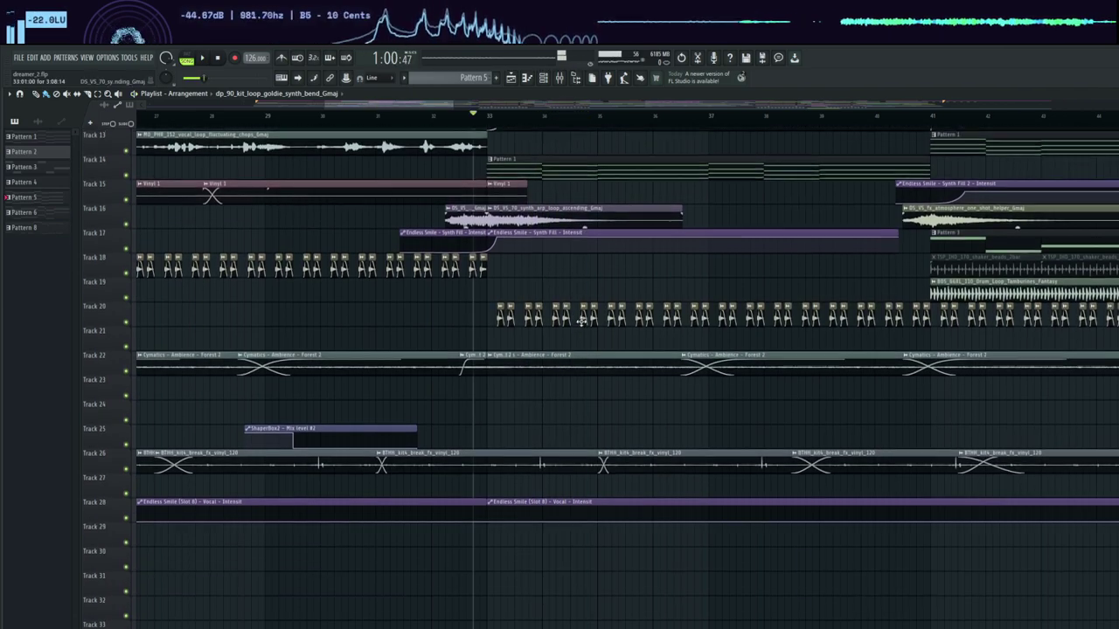
- Play the arrangement from just before bar 33 up to bar 41 and examine the vocal, atmosphere and automation clips
scroll(592, 329, "up", 16)
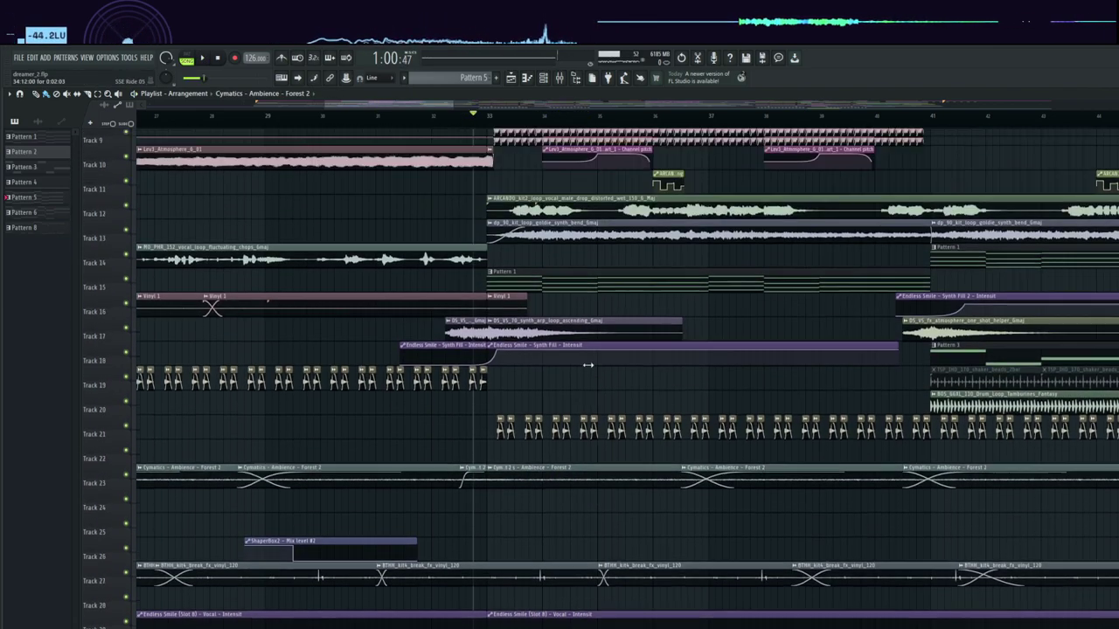
key("space")
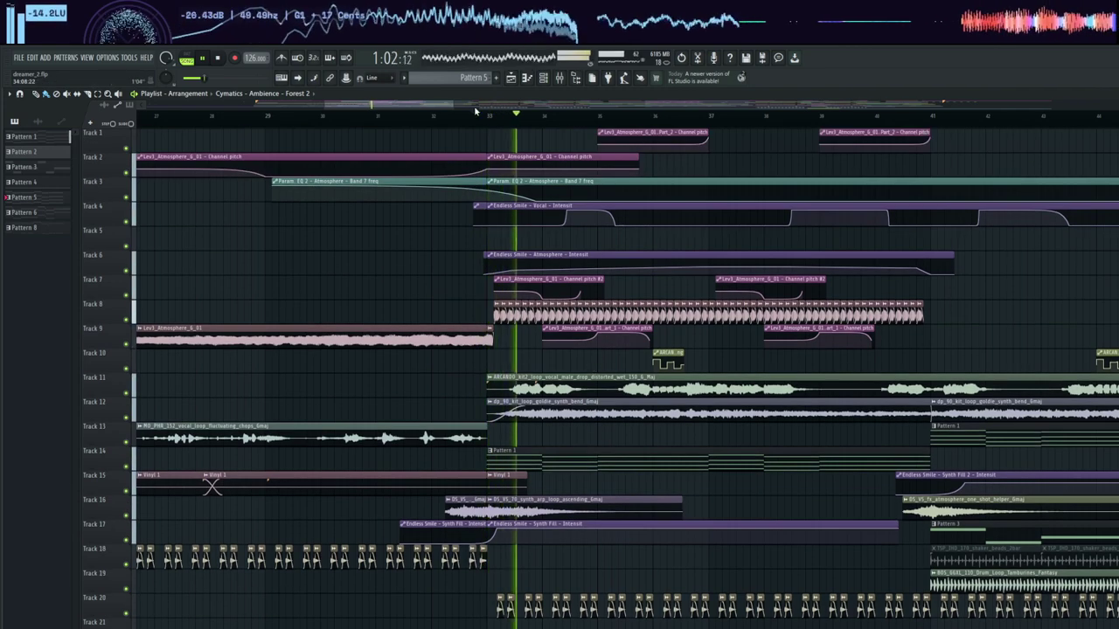
scroll(537, 116, "up", 3)
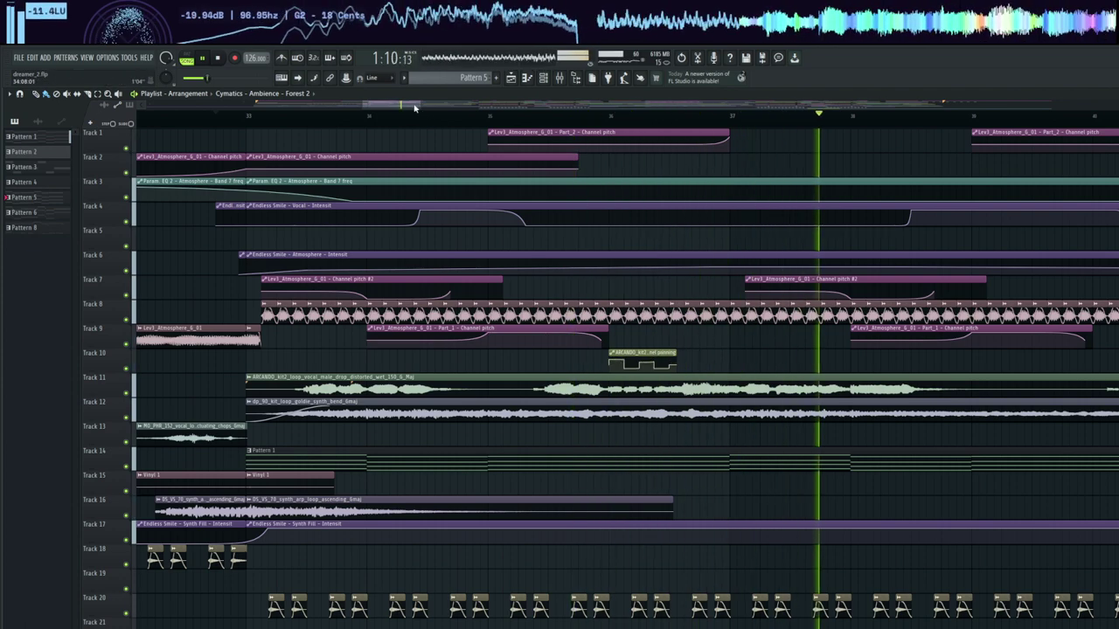
left_click_drag(413, 105, 446, 114)
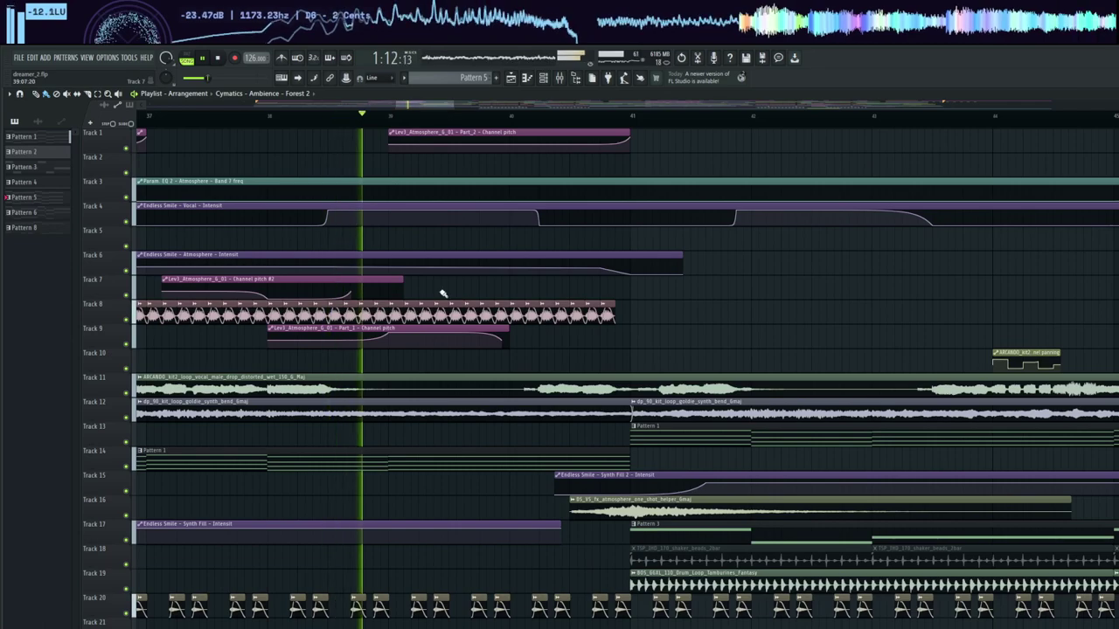
scroll(442, 295, "down", 5)
scroll(542, 218, "up", 2)
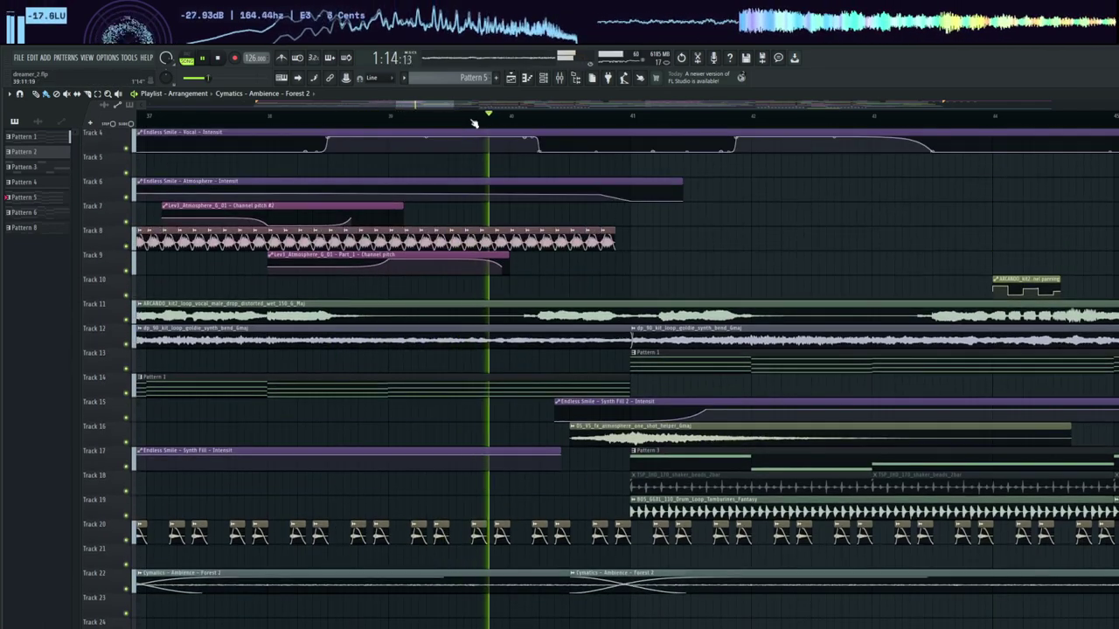
scroll(457, 109, "right", 3)
scroll(411, 118, "down", 5)
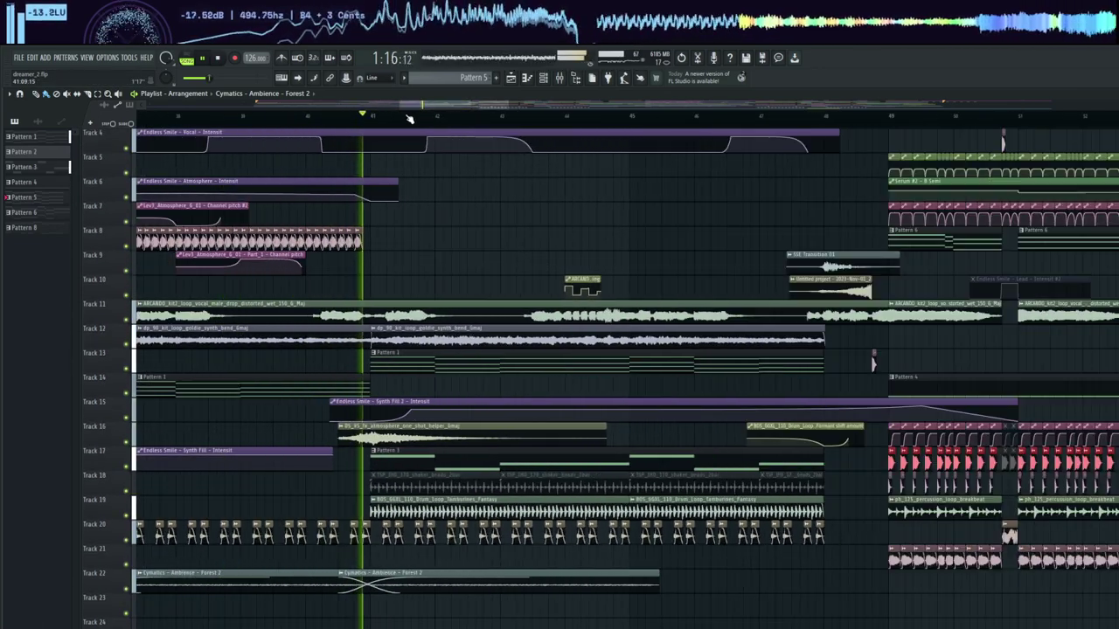
- Audition Pattern 1 on track 14 and Pattern 3 on track 17 from bar 41 in isolation
left_click(249, 390)
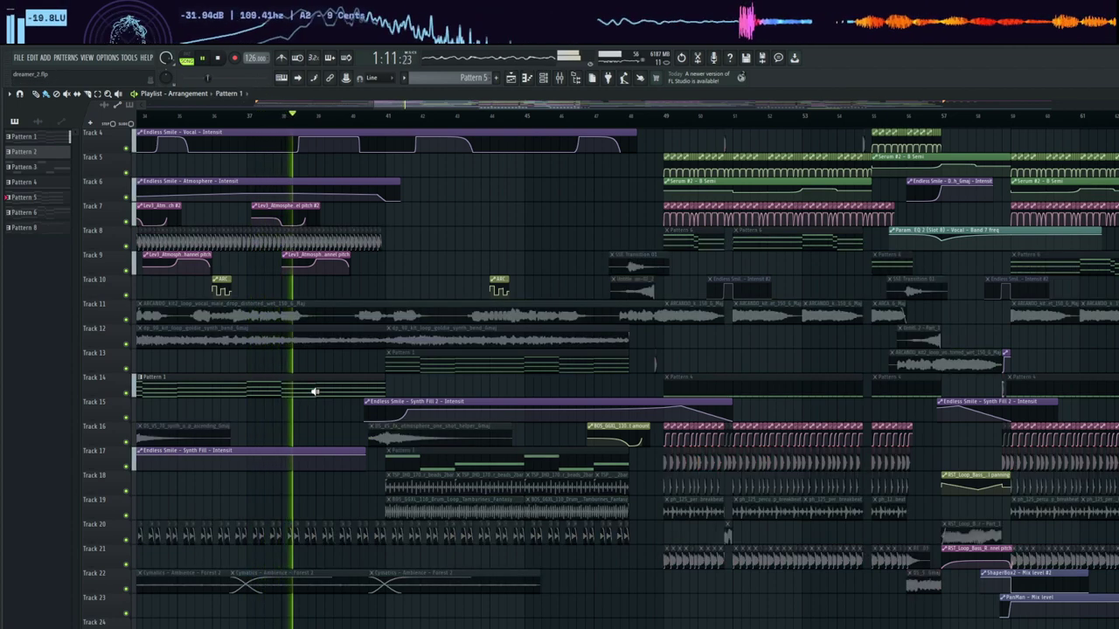
left_click_drag(315, 390, 387, 455)
left_click(390, 368)
left_click(387, 456)
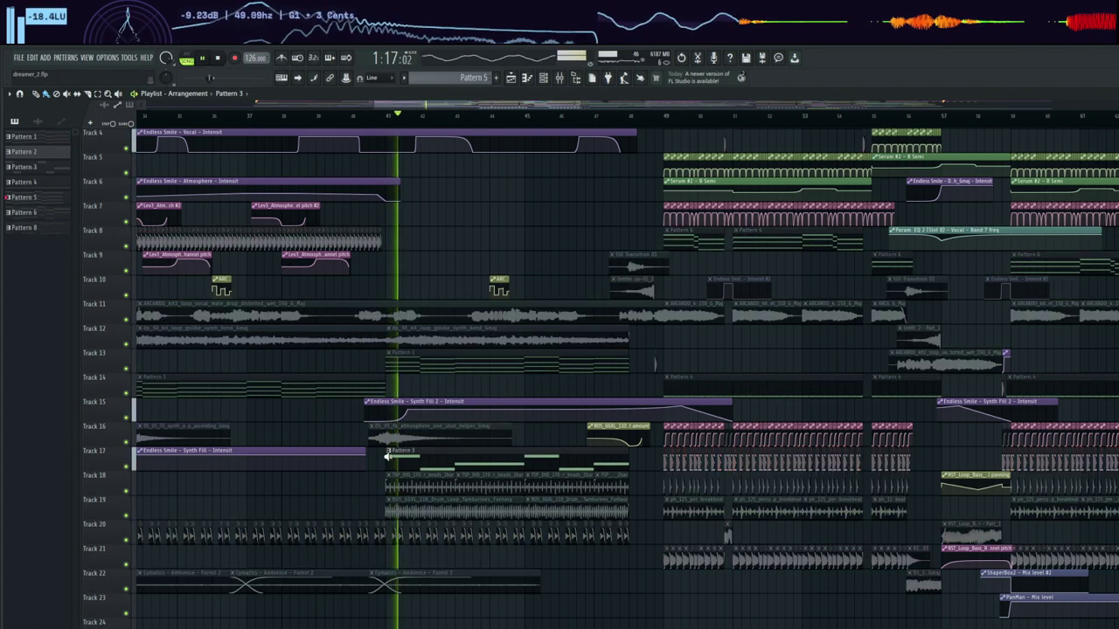
- Audition the BOS_GGXL_110_Drum_Loop_Tamburines_Fantasy clip on track 19 in isolation
scroll(428, 454, "down", 5)
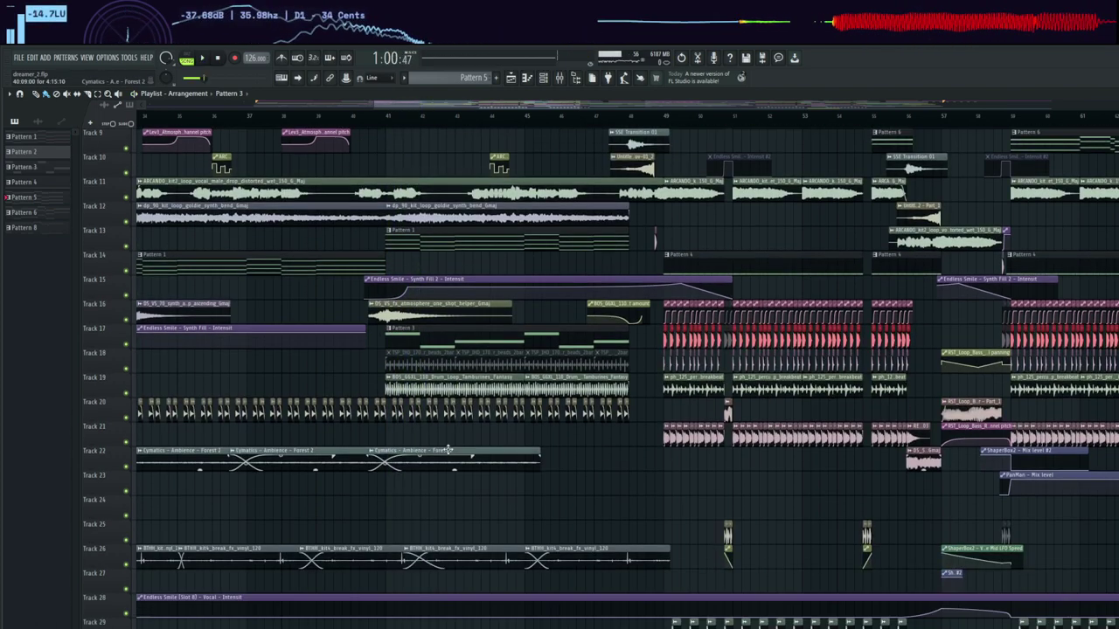
left_click(439, 394)
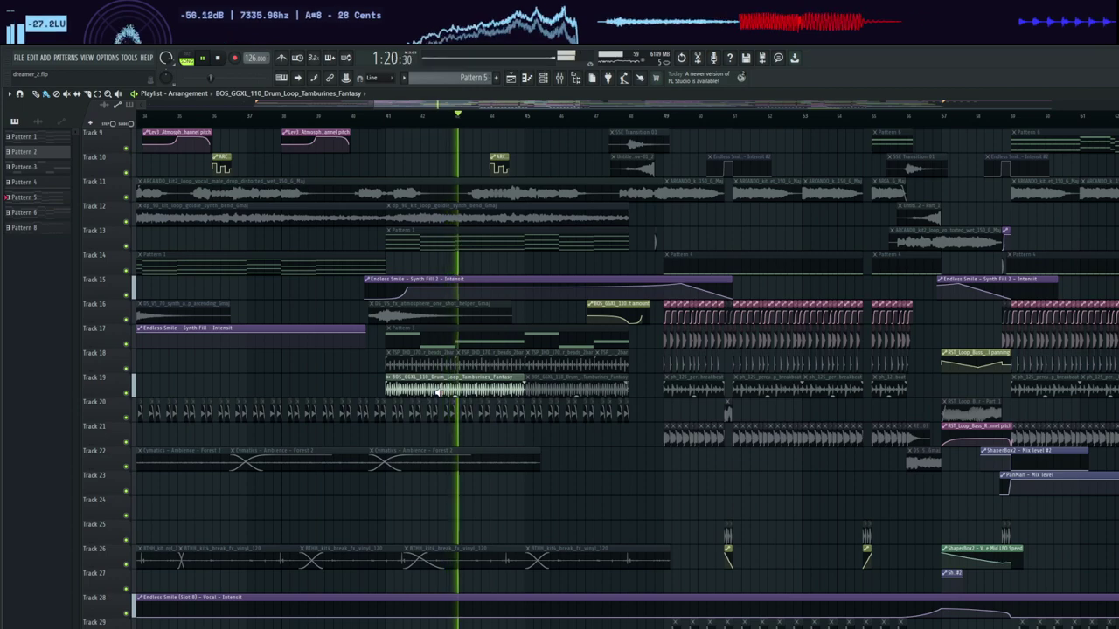
scroll(517, 490, "down", 4)
- Play the full arrangement from around bar 44 through the build-up towards bar 48
scroll(519, 490, "up", 9)
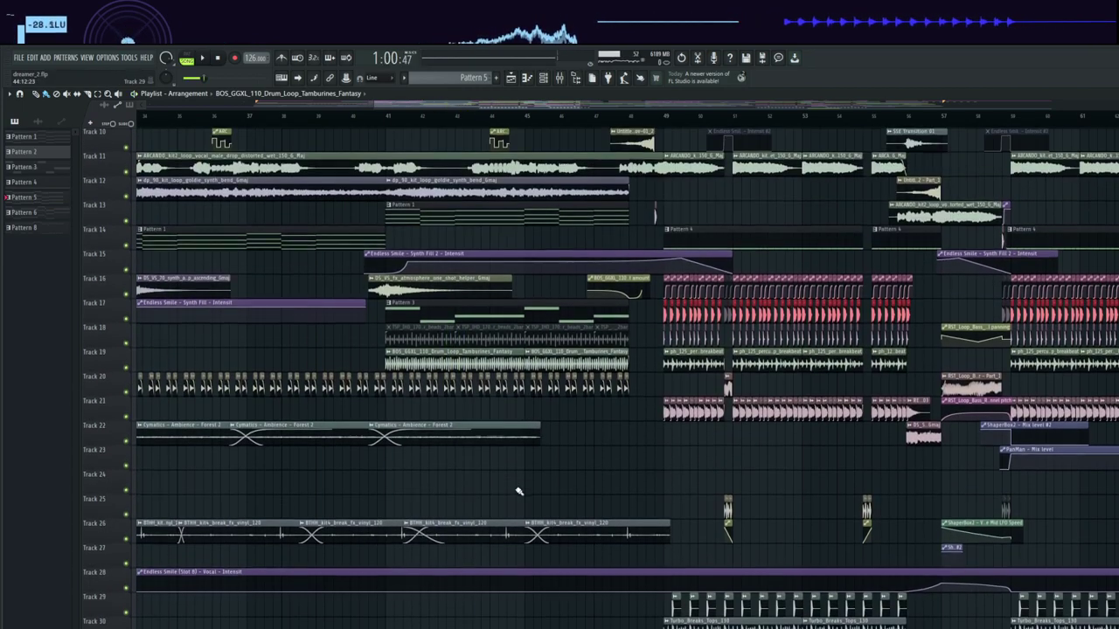
scroll(518, 492, "up", 1)
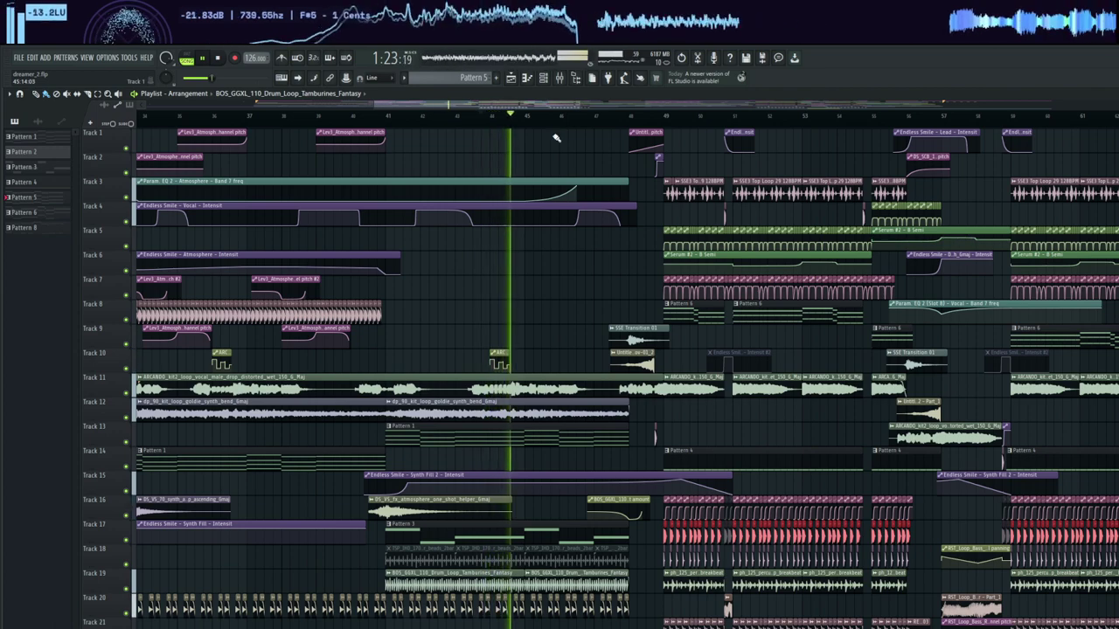
left_click_drag(546, 104, 568, 109)
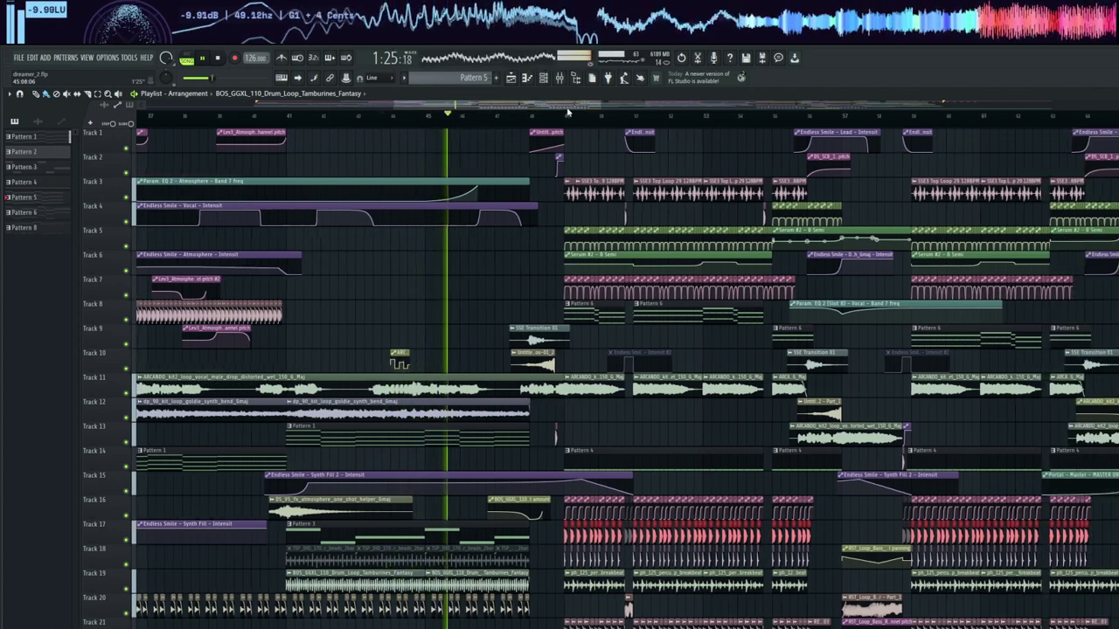
scroll(556, 121, "up", 3)
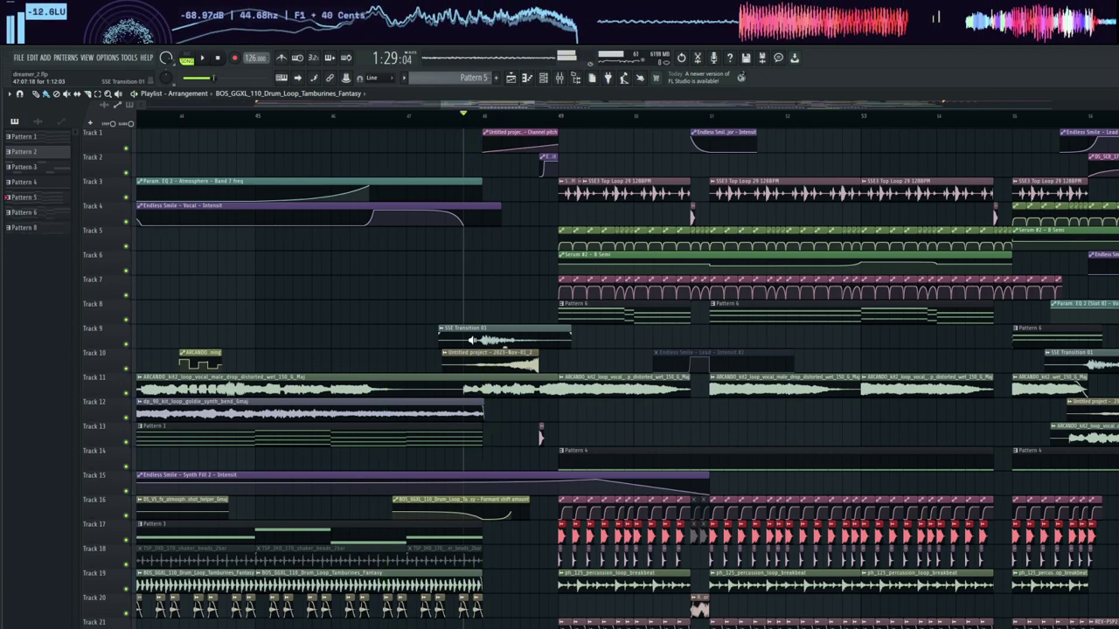
- Audition the SSE Transition 01 clip on track 9 and the Untitled project - 2023-Nov-01_2 clip on track 10
right_click(472, 340, "alt")
right_click(477, 364, "alt")
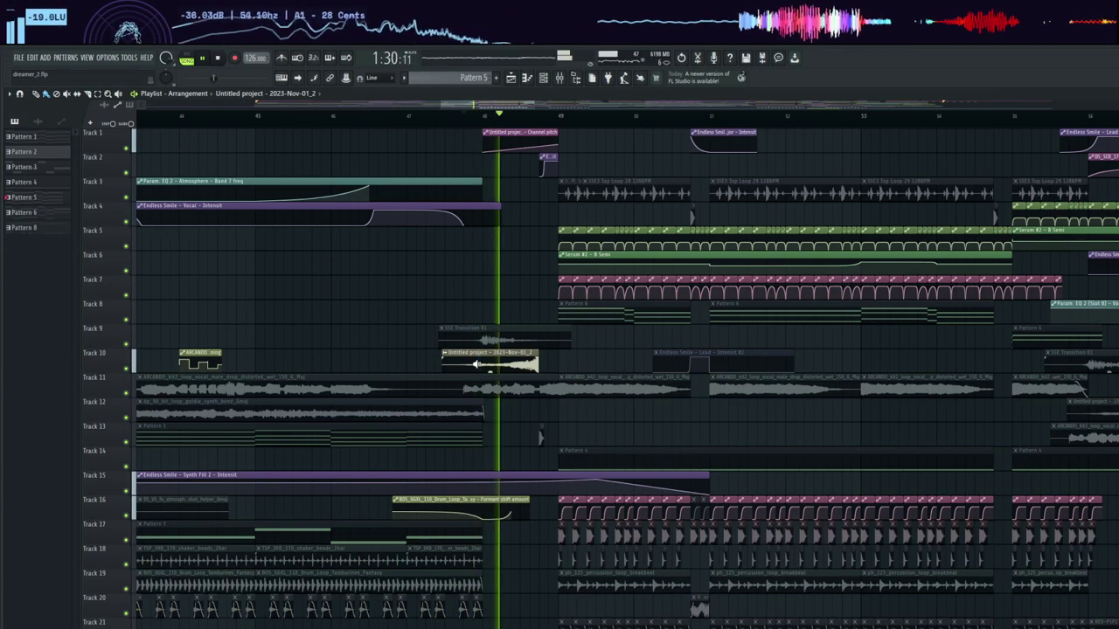
key("space")
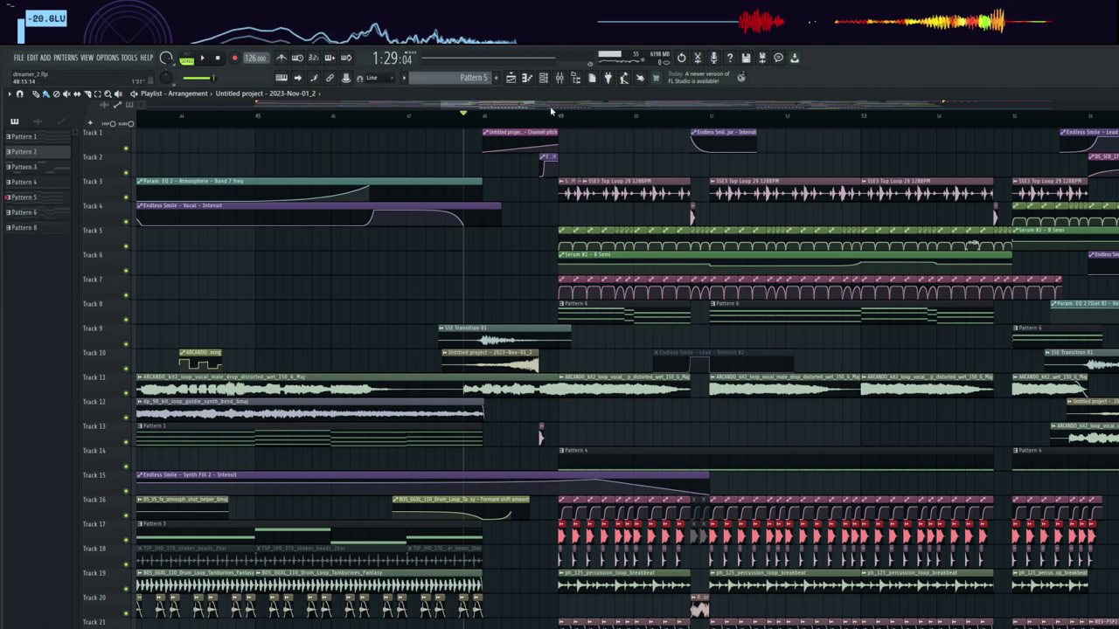
- Play the transition around bar 48 into the start of the drop at bar 49
scroll(610, 119, "up", 2)
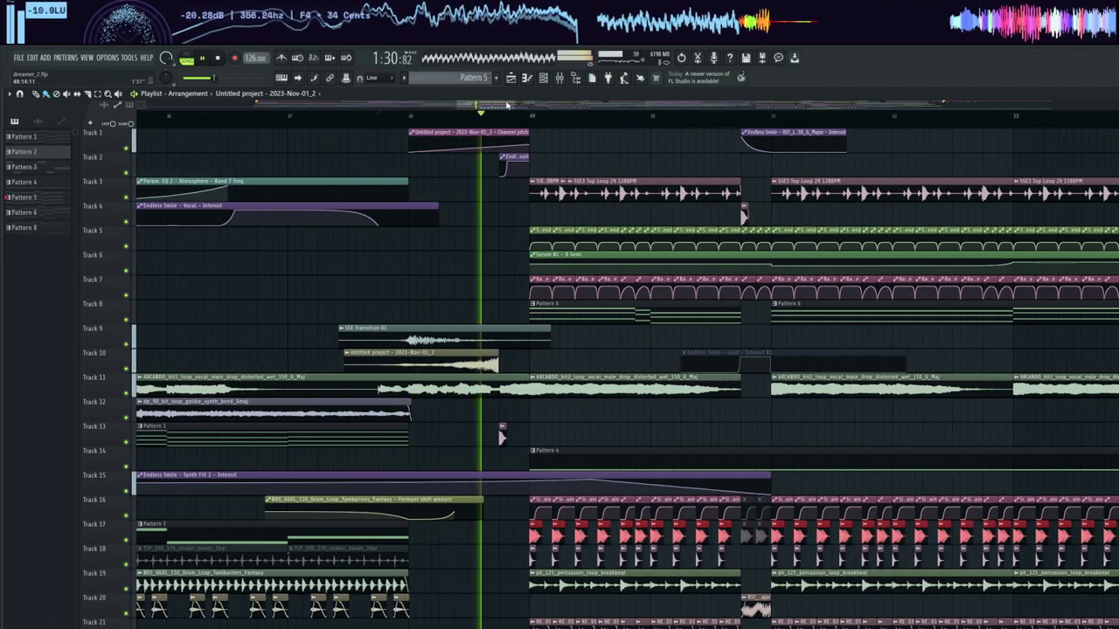
left_click_drag(507, 106, 512, 105)
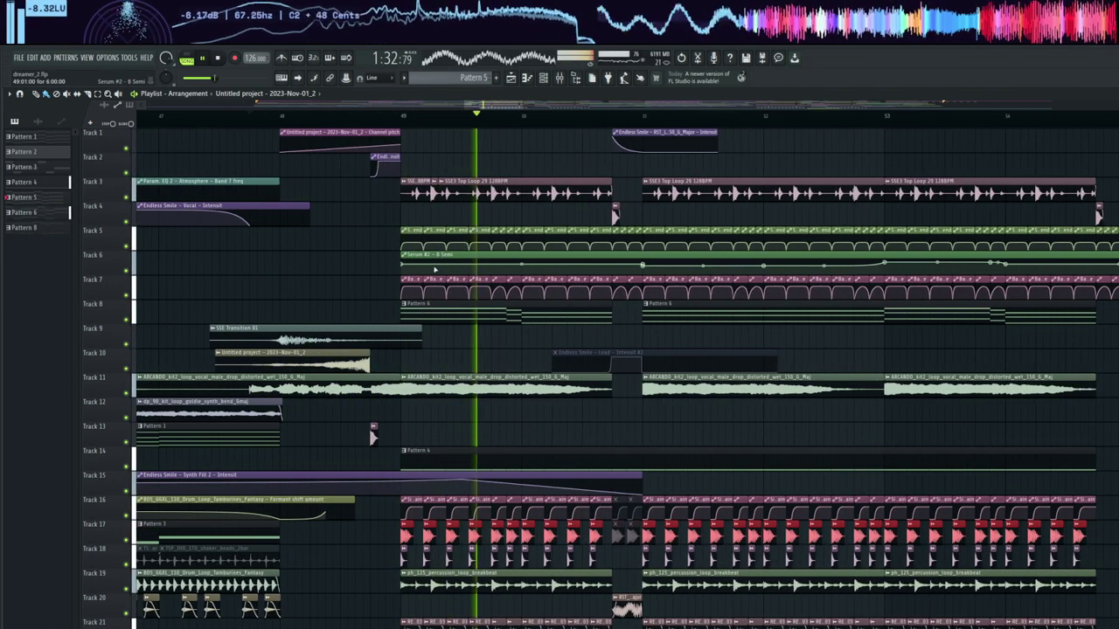
key("space")
- Audition Pattern 6 on track 8 at bar 49, and open its layered Serum and bass channels for playback in pattern mode
left_click(400, 318)
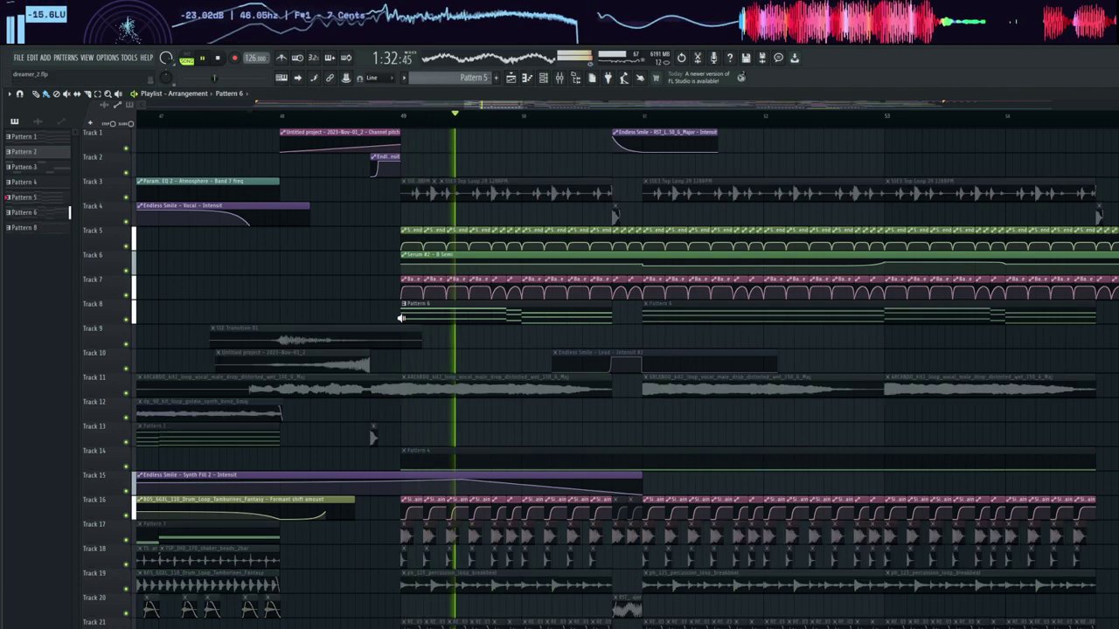
key("space")
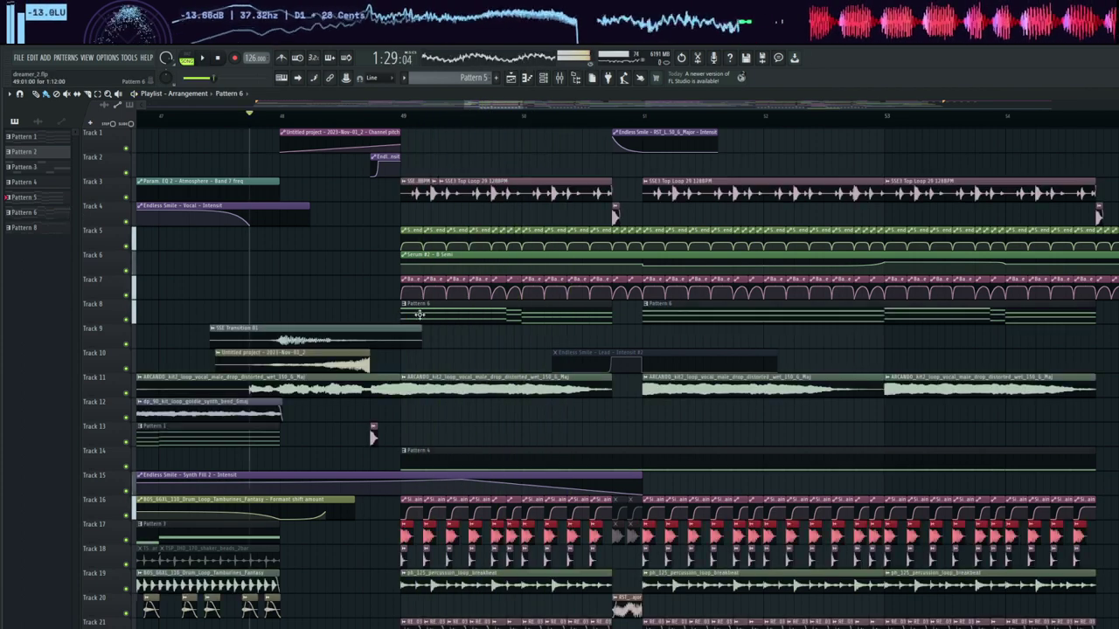
double_click(402, 315)
left_click(544, 78)
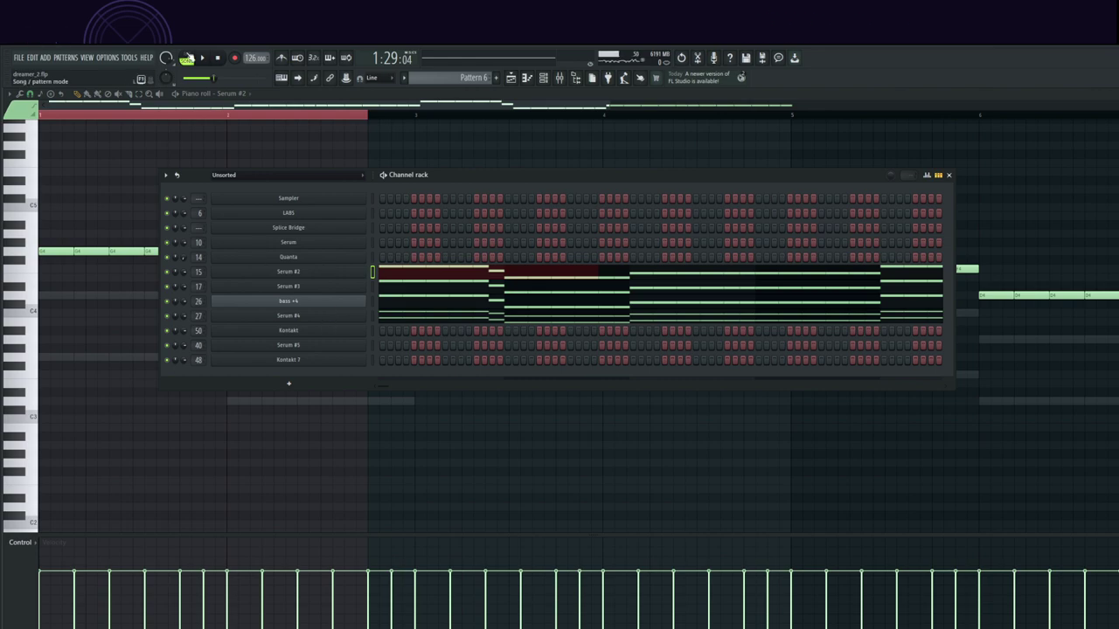
key("space")
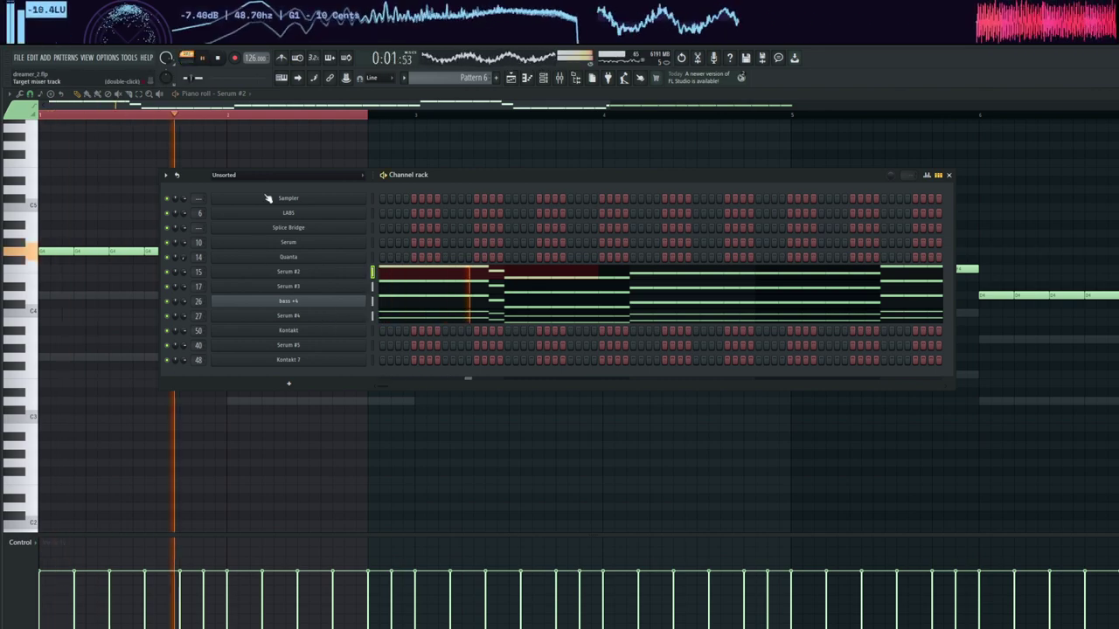
- Return to the playlist and play the drop in song mode from bar 49 with all tracks
left_click(511, 78)
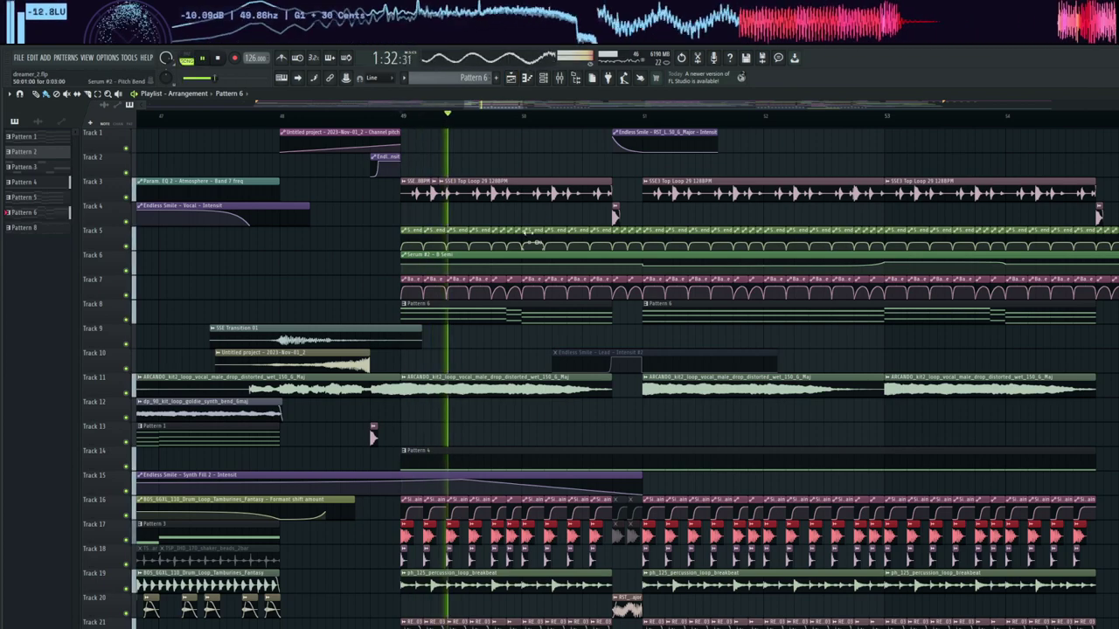
scroll(528, 243, "down", 5)
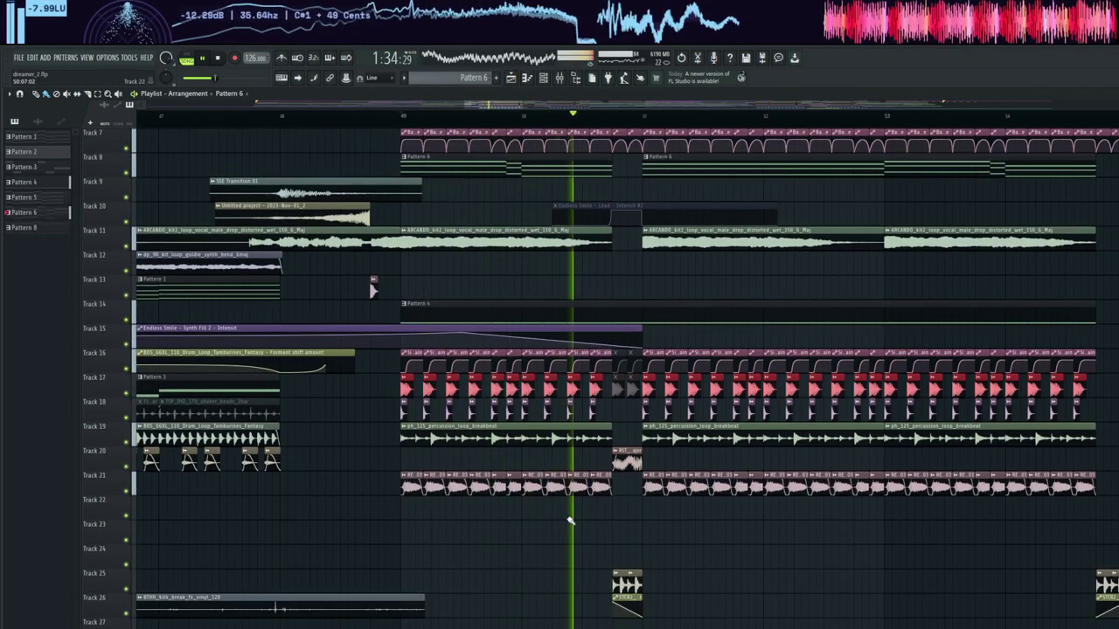
key("space")
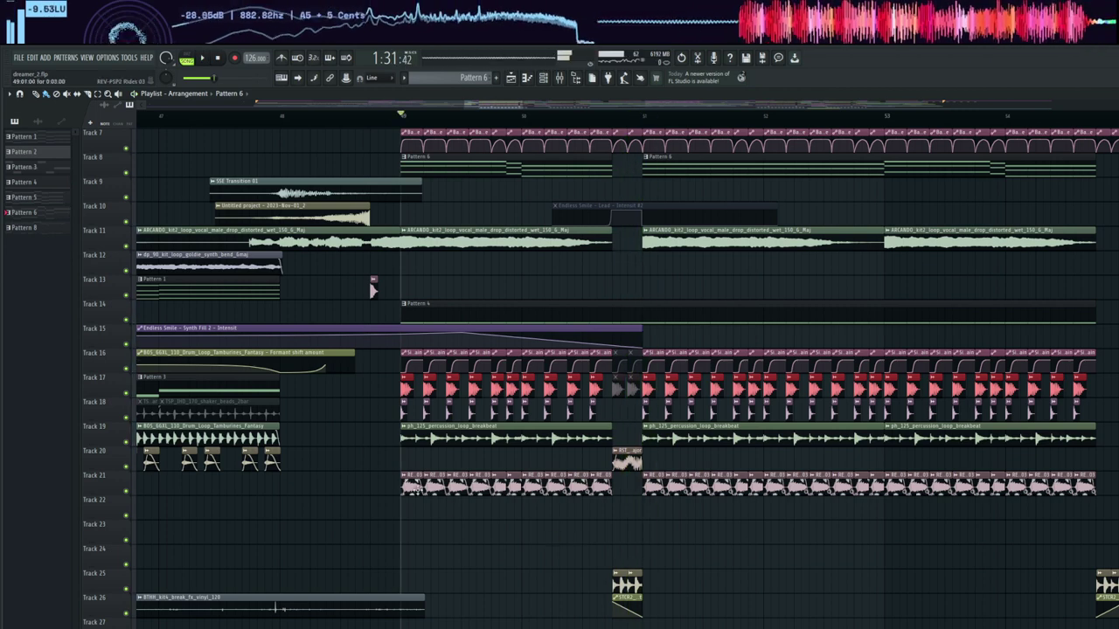
- Audition the REV-PSP2 Rides 03 clips on track 21, the Reese bass loop on track 20 and the Flashback breakbeat on track 25
key("space")
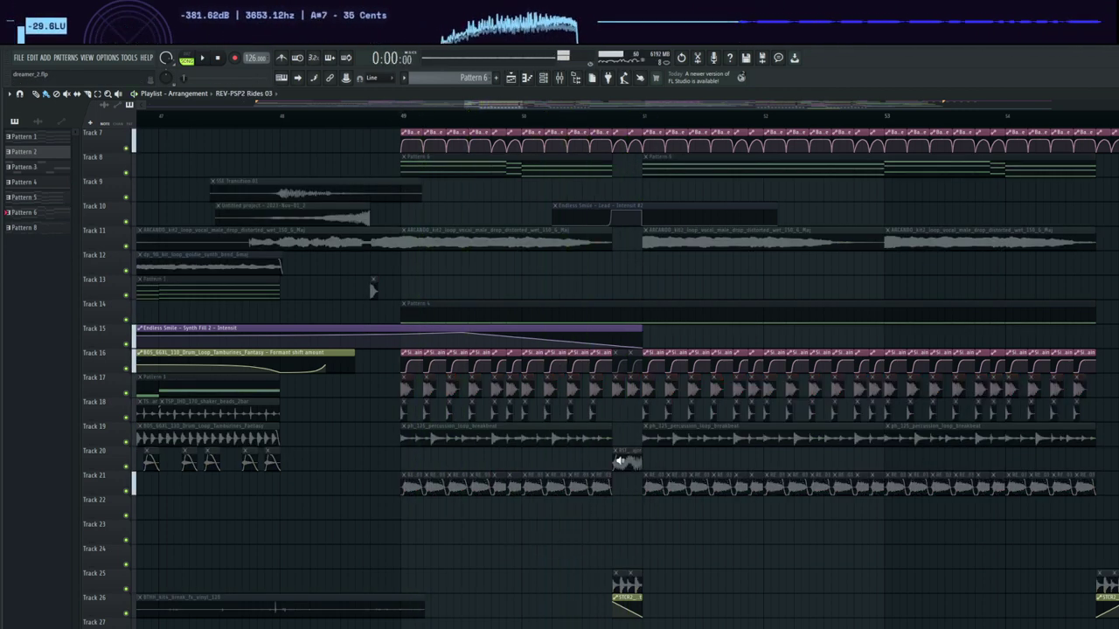
right_click(621, 460, "alt")
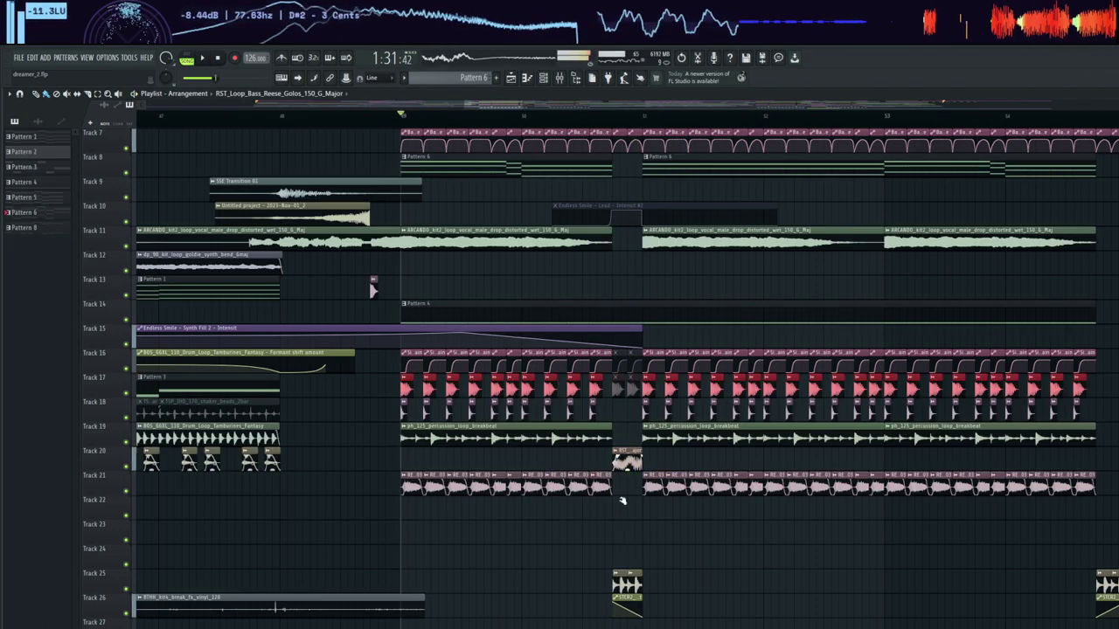
right_click(618, 586, "alt")
key("space")
- Play the fill just before bar 51 and audition the Turbo_Breaks_Tops_130 loop on track 30
scroll(600, 530, "down", 5)
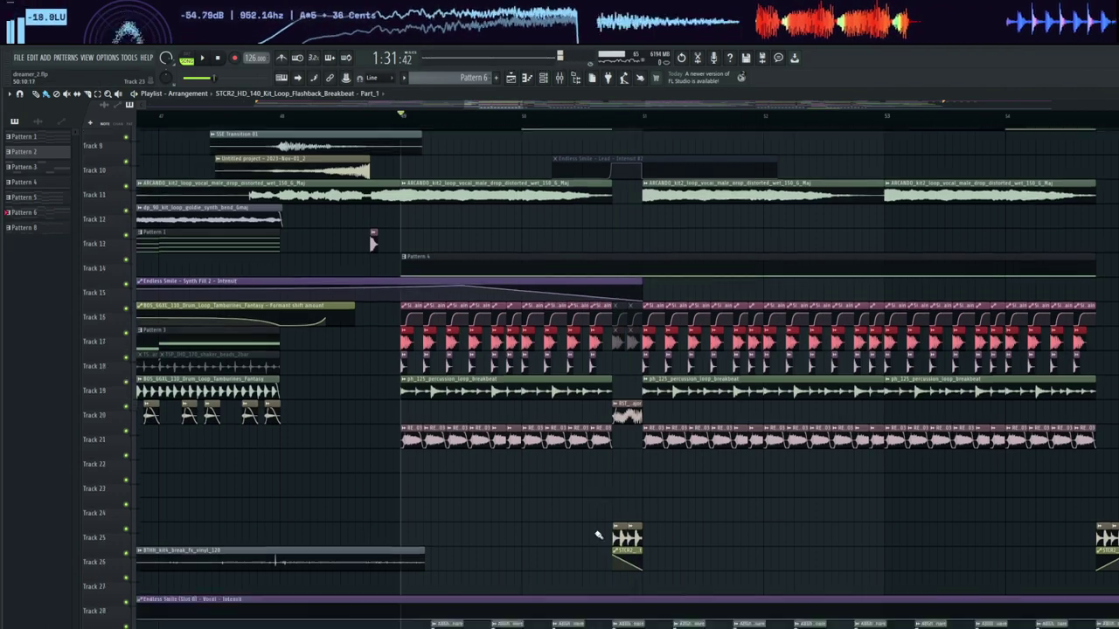
key("space")
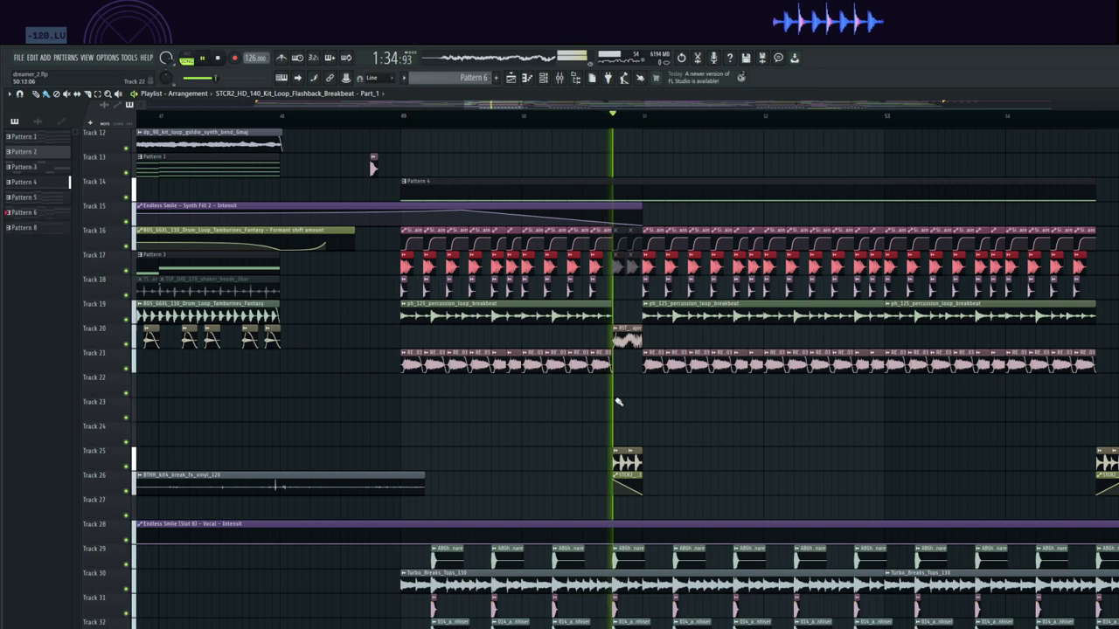
scroll(535, 425, "down", 6)
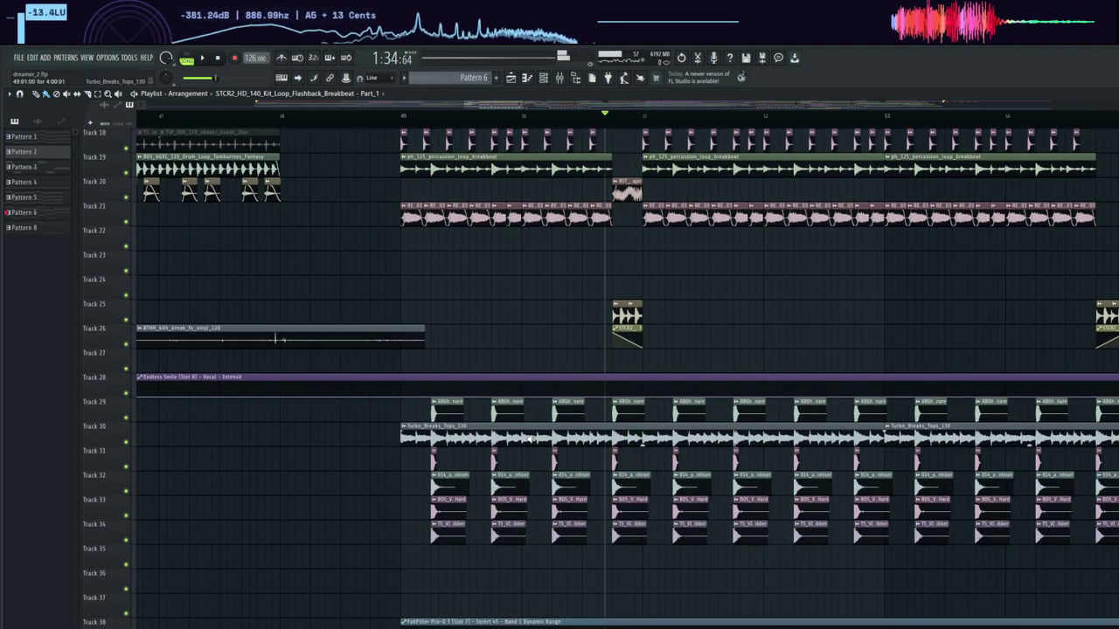
key("space")
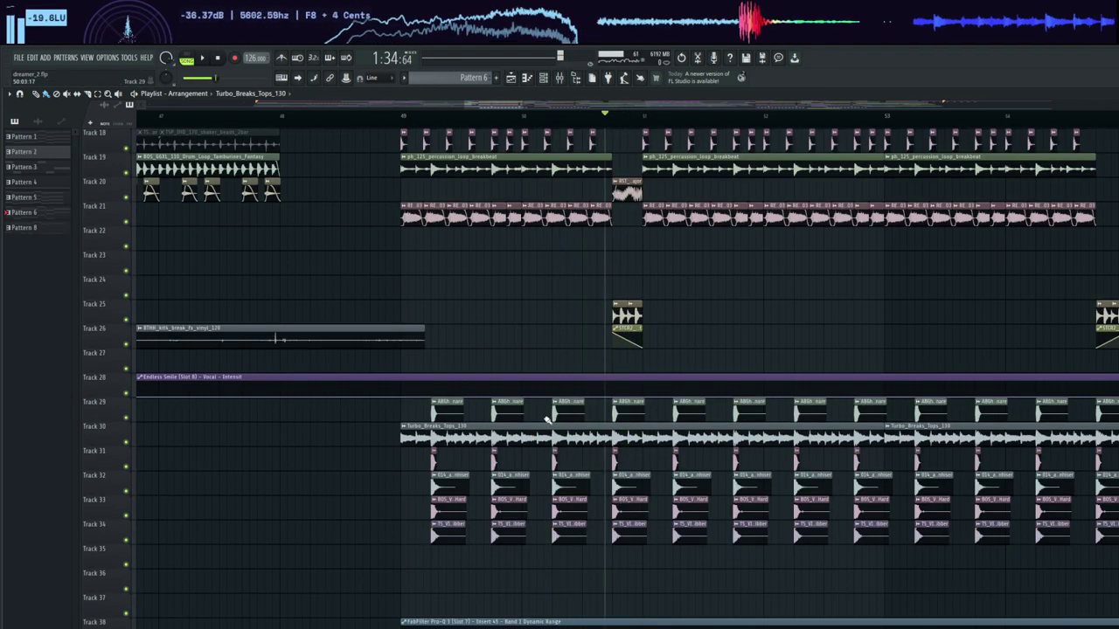
- Audition the layered snare one-shots on tracks 29 and 31 to 34 in the middle of bar 50 one by one
left_click(551, 411)
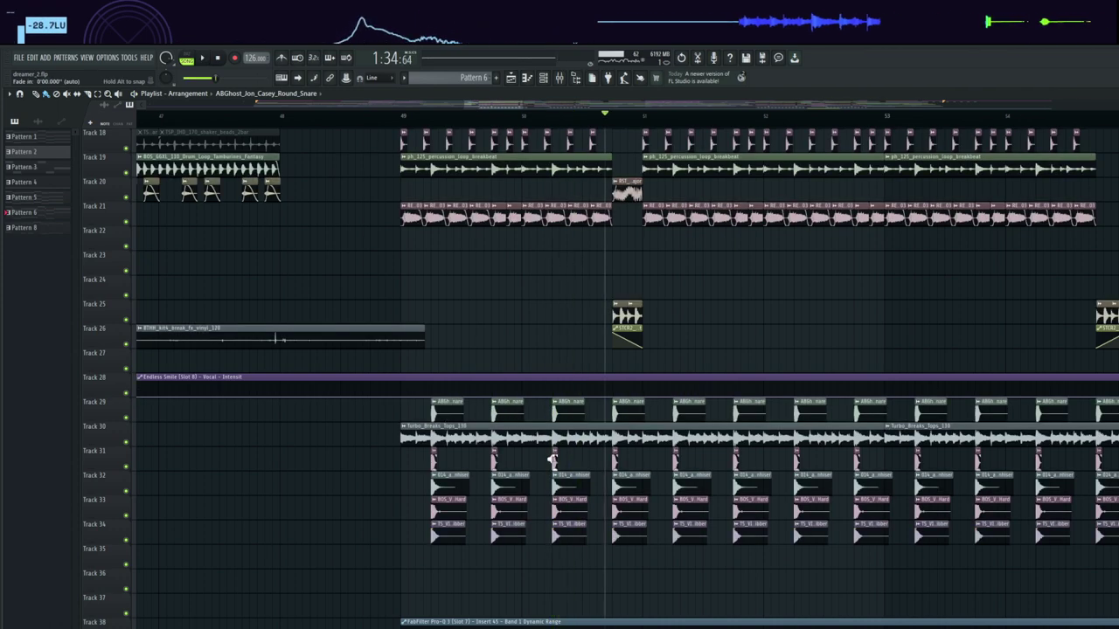
left_click(552, 459)
left_click(554, 481)
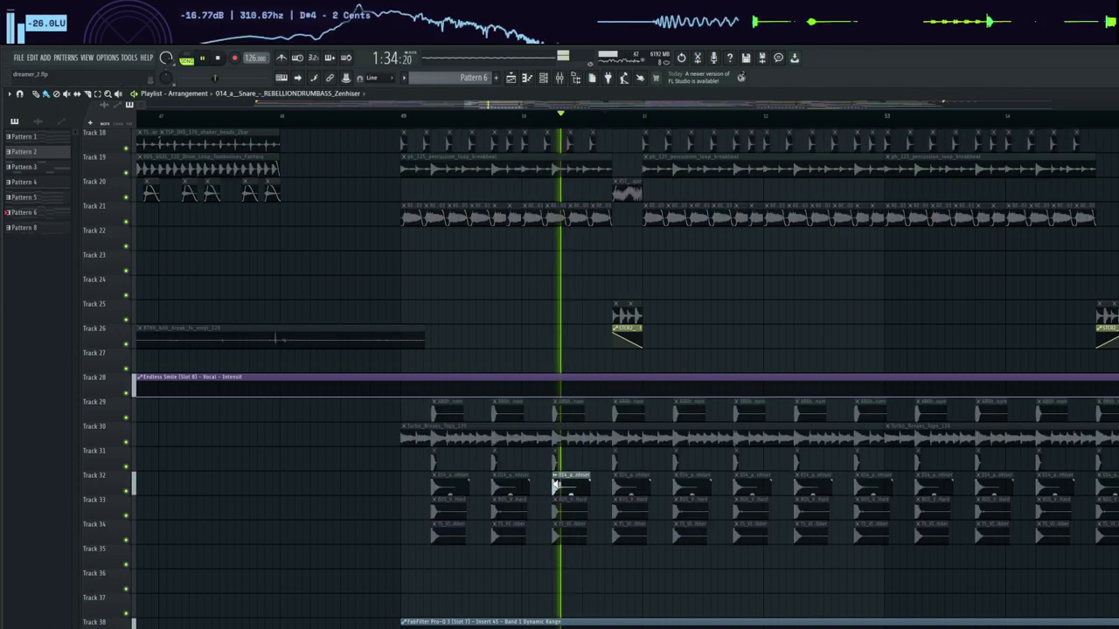
left_click(559, 509)
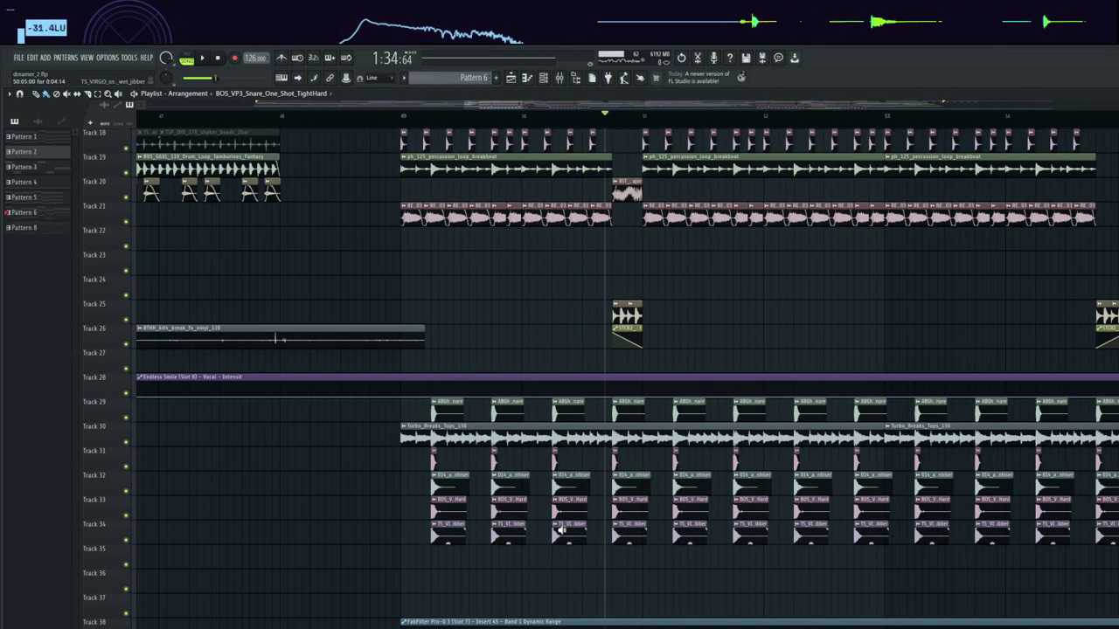
left_click(559, 531)
scroll(564, 517, "down", 7)
scroll(566, 514, "up", 2)
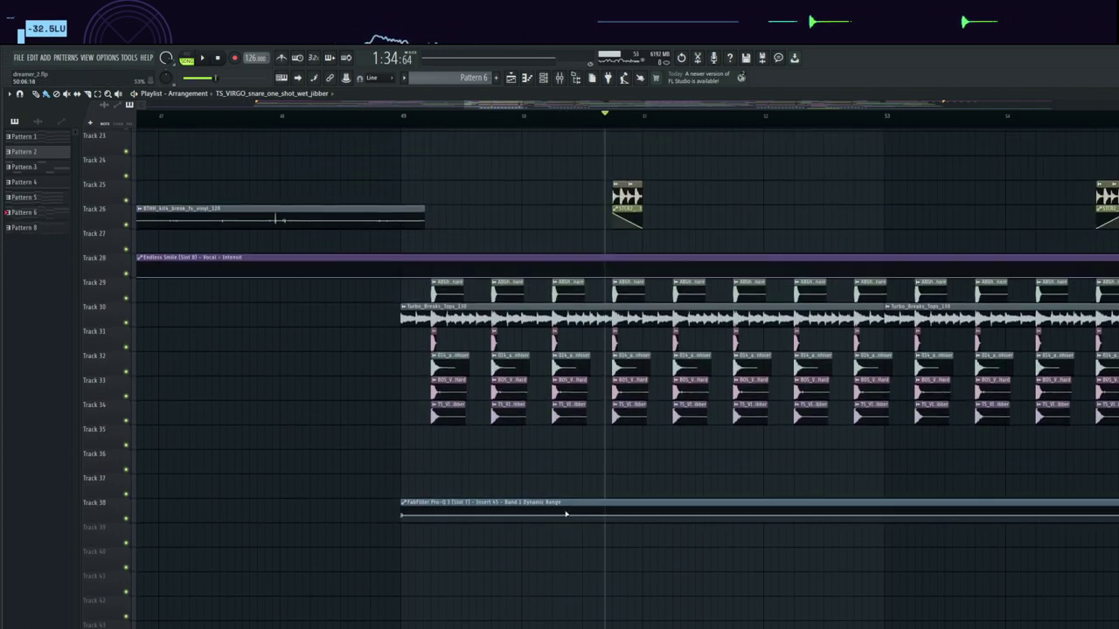
- Audition the ph_125 percussion loop on track 19, the SSArcane Kick 06 on track 17 and the SSE3 Top Kick 05 on track 18
scroll(565, 511, "up", 20)
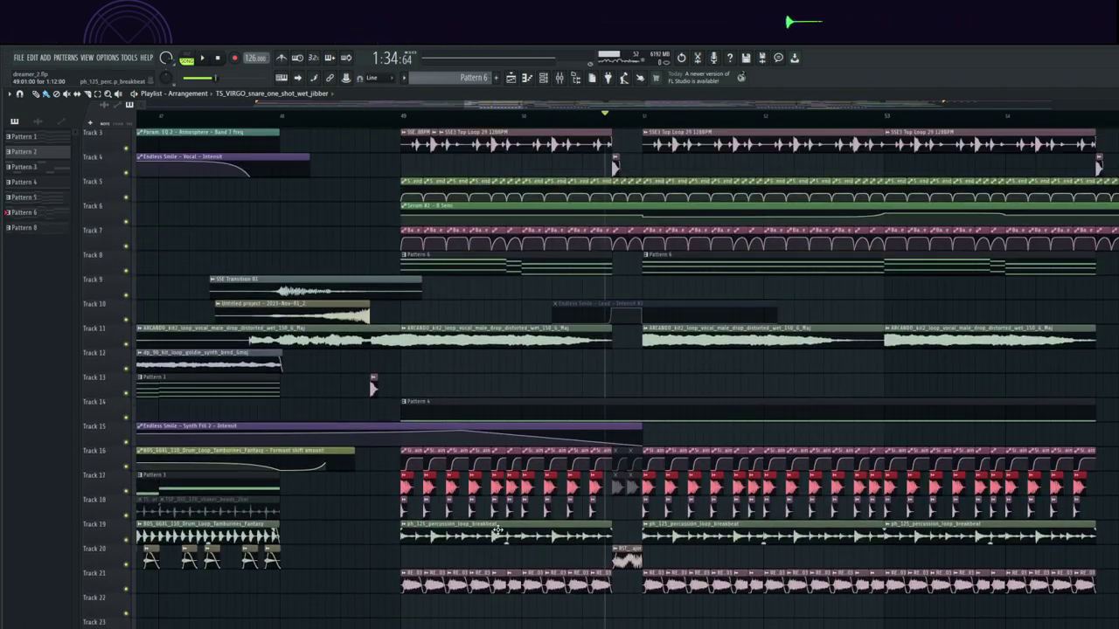
left_click(495, 533)
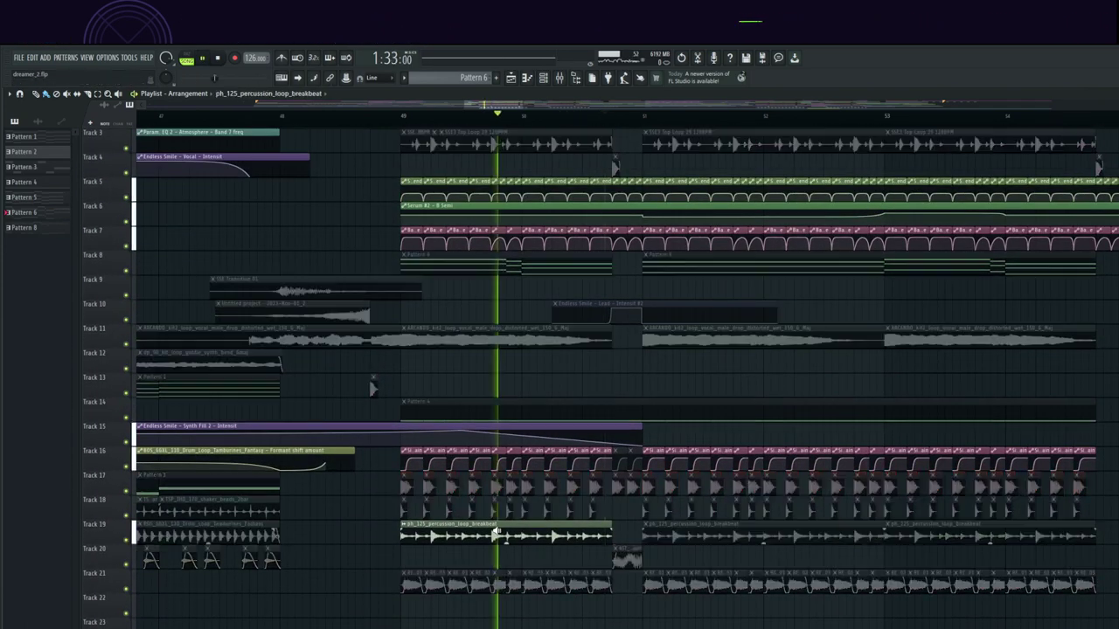
left_click(508, 479)
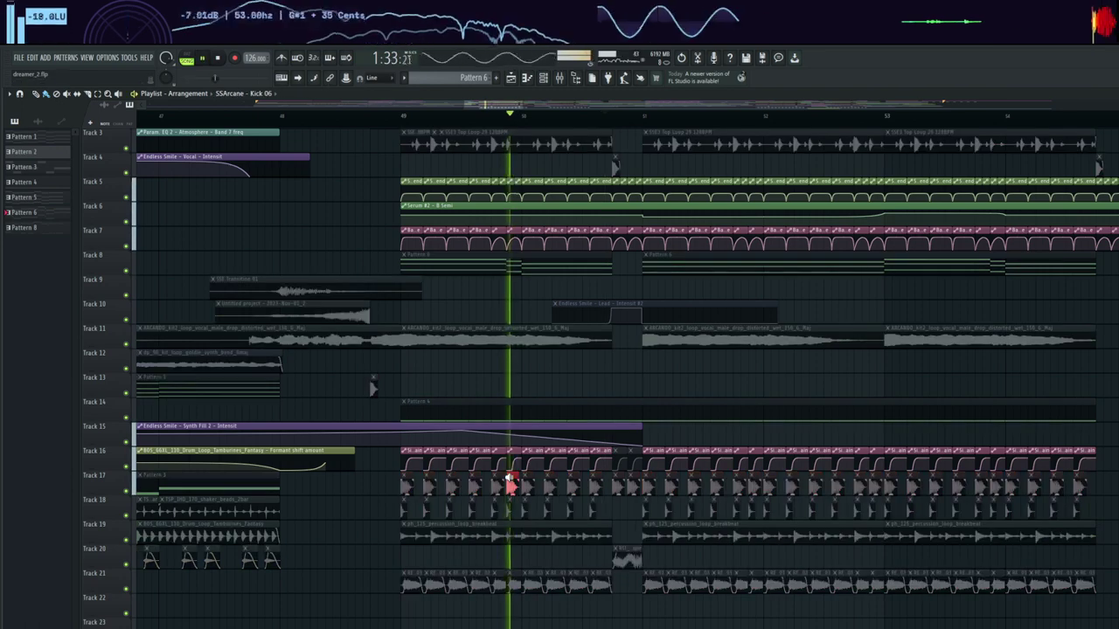
left_click(508, 510)
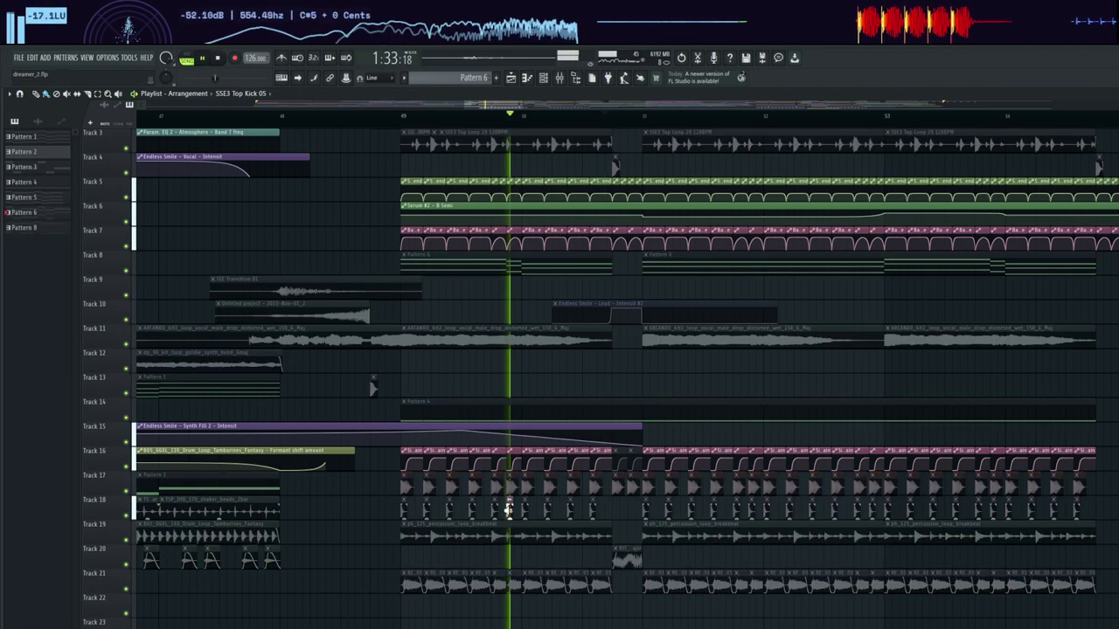
left_click(517, 494)
- Audition the ARCANDO distorted male vocal drop clips on track 11 starting at bars 49 and 51
scroll(497, 531, "up", 2)
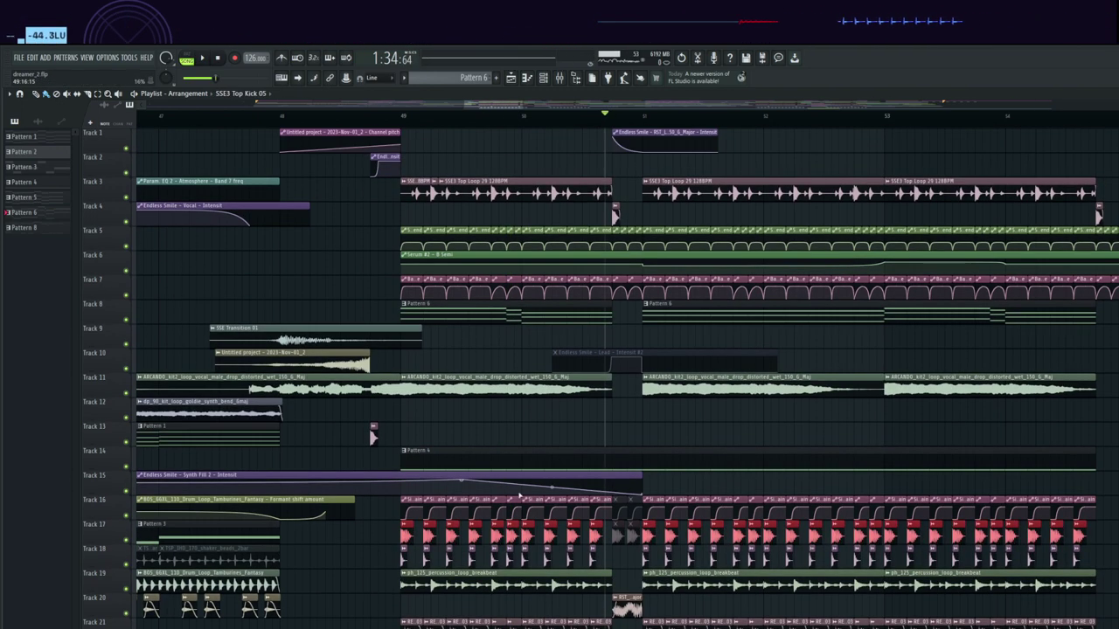
left_click(450, 376)
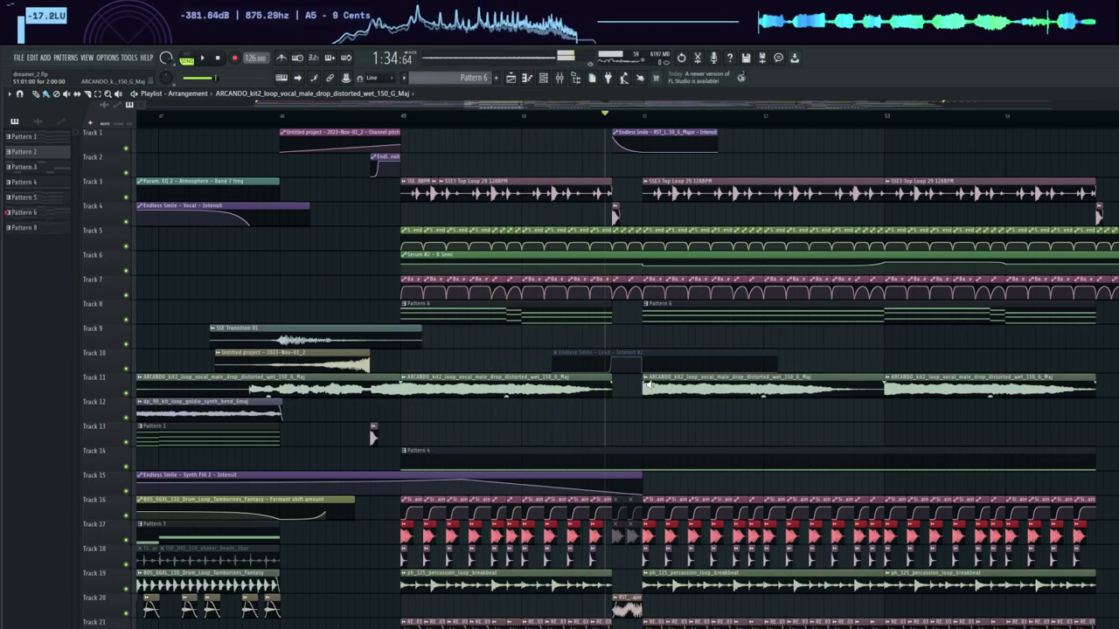
left_click(647, 384)
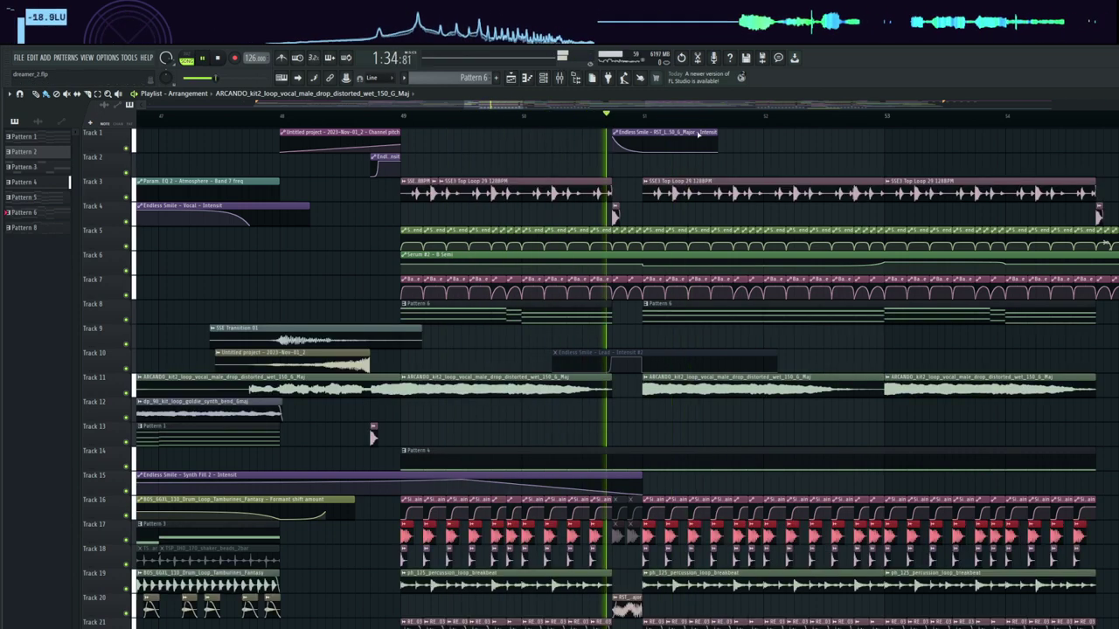
- Play the arrangement with all tracks from just before bar 51 through the rest of the drop into the bar 57 break
scroll(664, 138, "down", 1)
left_click_drag(511, 108, 543, 111)
scroll(543, 116, "down", 9)
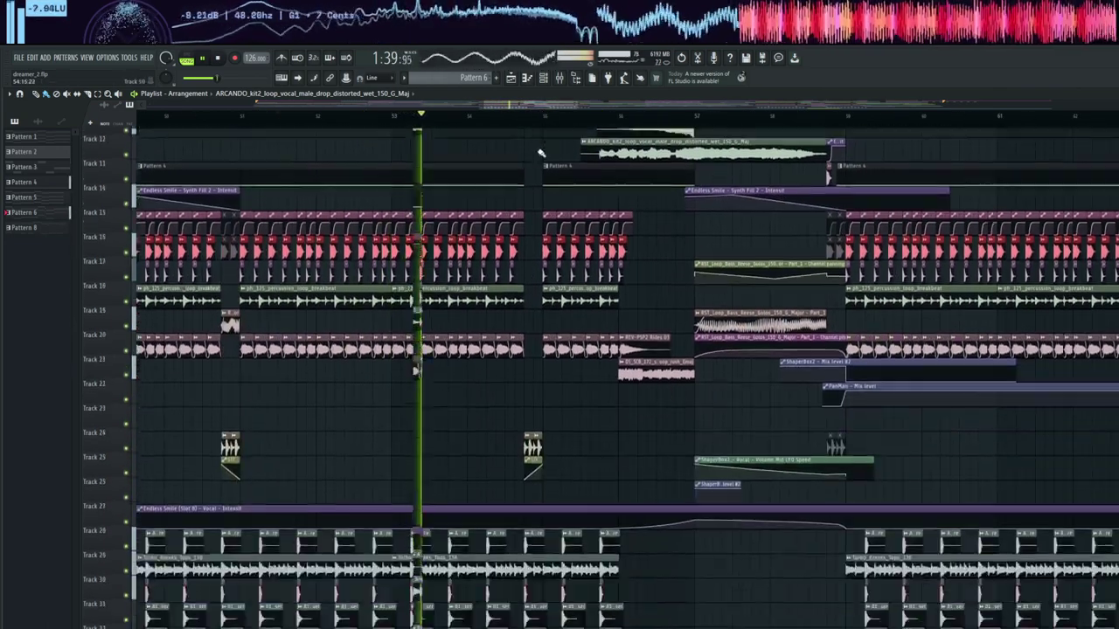
scroll(541, 150, "up", 7)
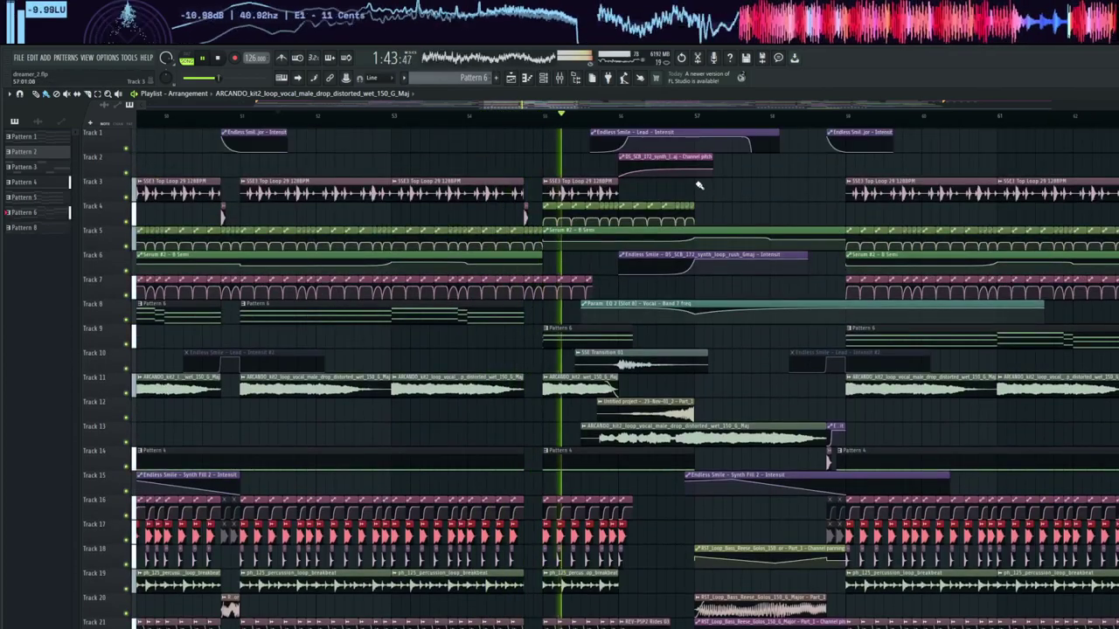
left_click_drag(688, 187, 539, 253)
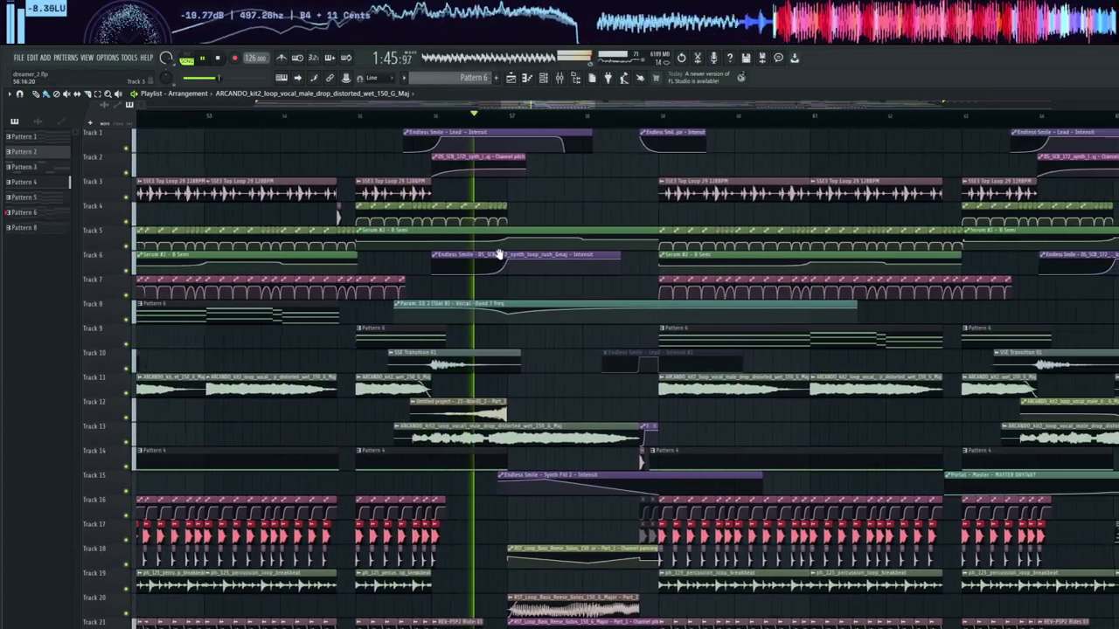
scroll(469, 270, "down", 3)
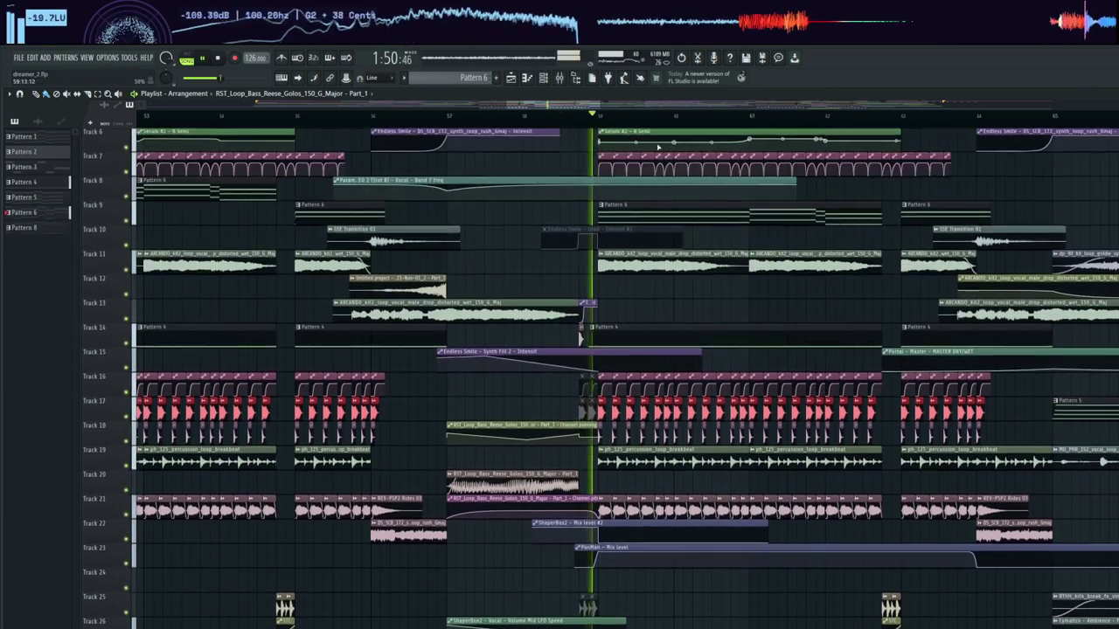
- Play the second drop from bar 59 to the transition at bar 64 with all tracks, following its clips down the playlist
left_click_drag(591, 104, 628, 114)
scroll(559, 241, "up", 5)
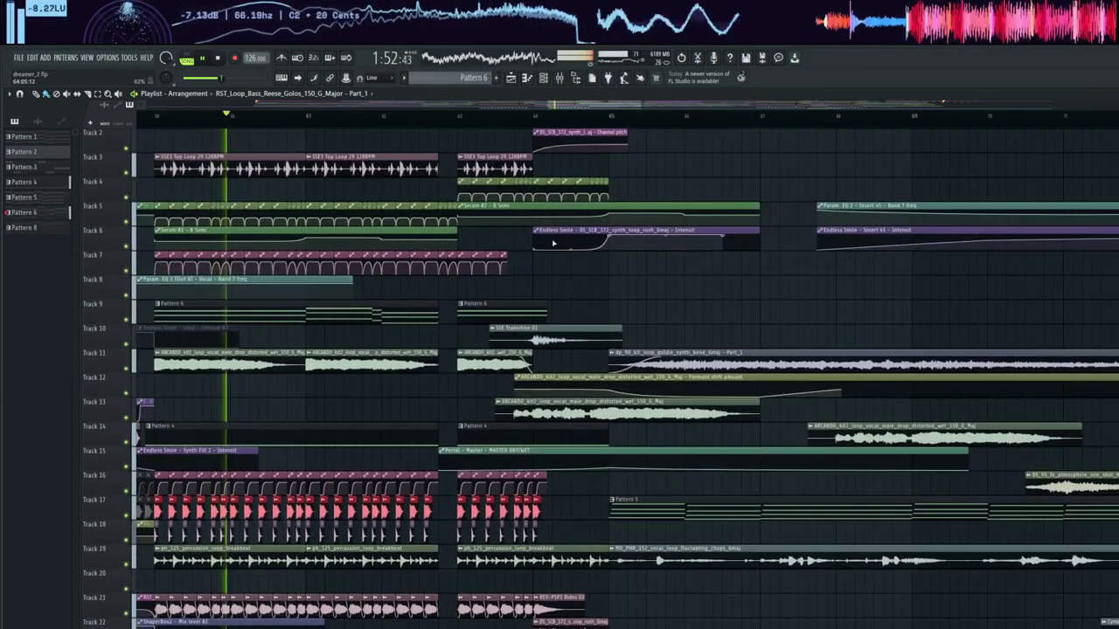
scroll(544, 275, "down", 4)
scroll(548, 287, "down", 5)
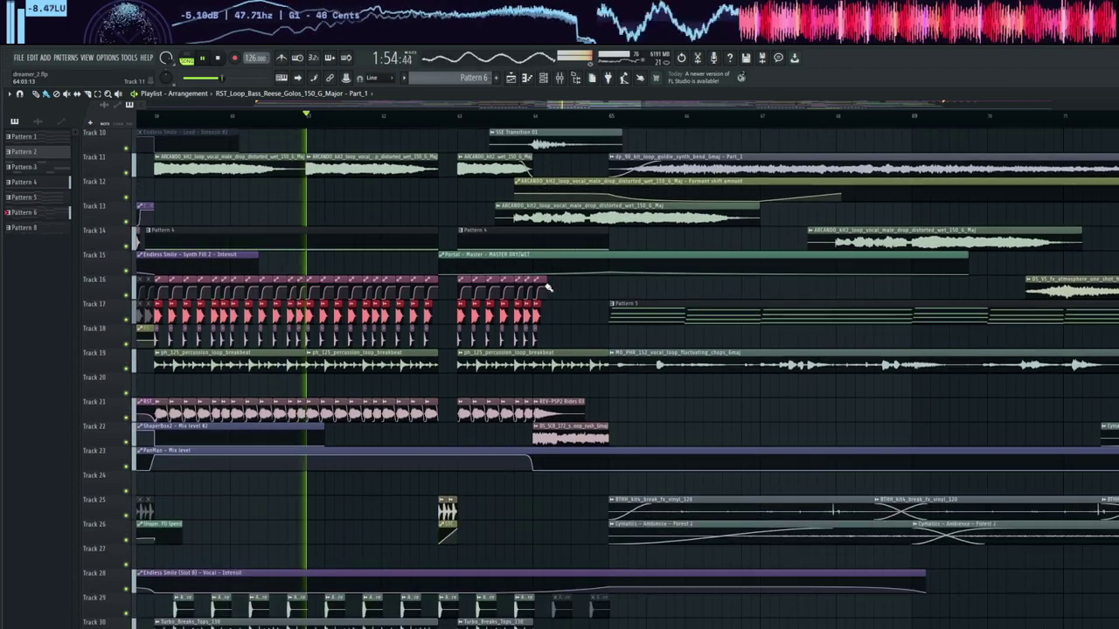
scroll(540, 124, "down", 5)
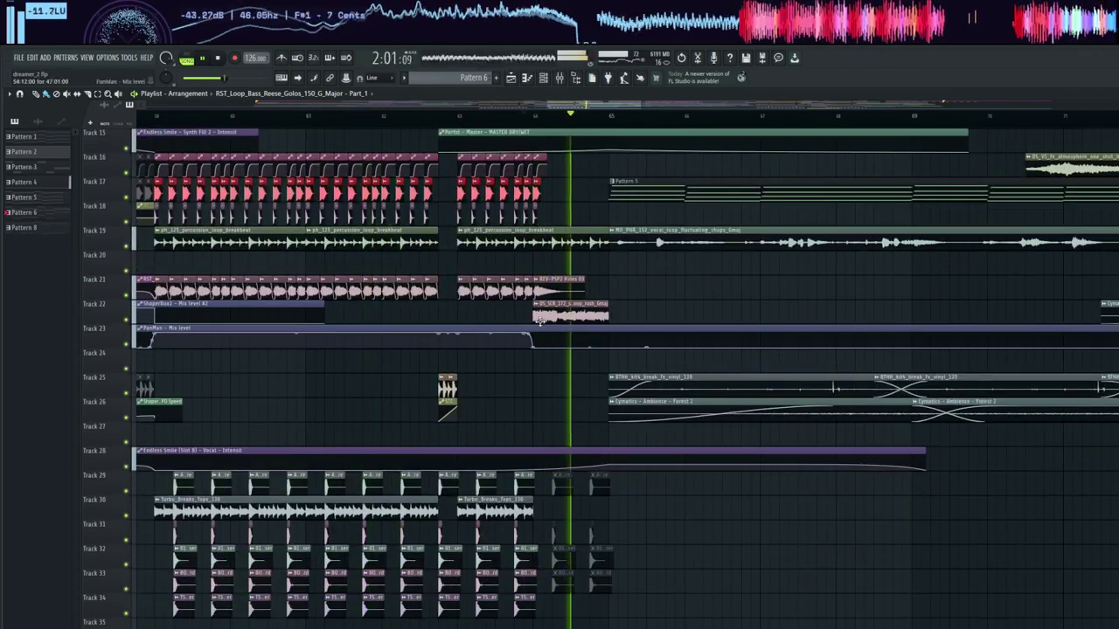
- Audition the DS_SCB_172_synth_loop_rush_Gmaj clip on track 22 at bar 64 in isolation
key("space")
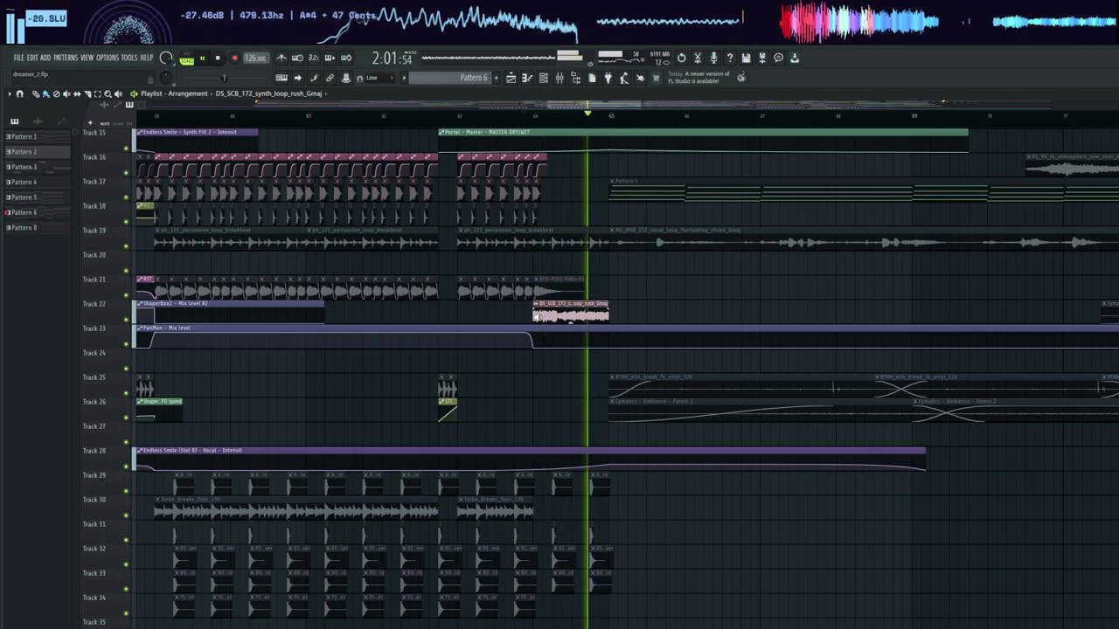
scroll(717, 320, "up", 5)
key("space")
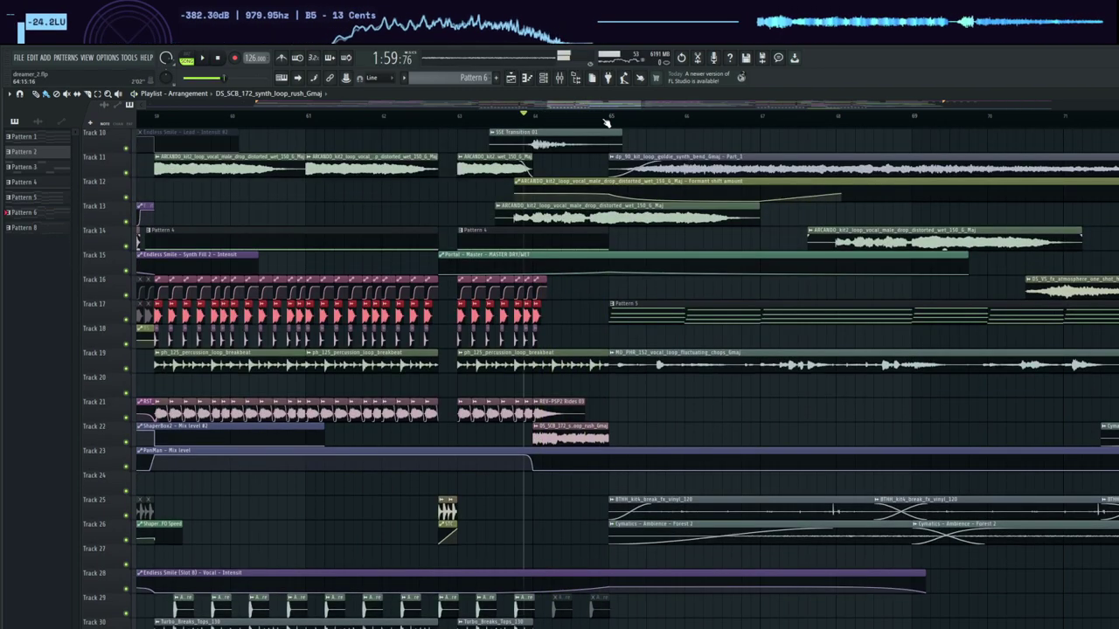
- Play the break from just before bar 65 with all tracks, and audition Pattern 5 on track 17 in isolation
key("space")
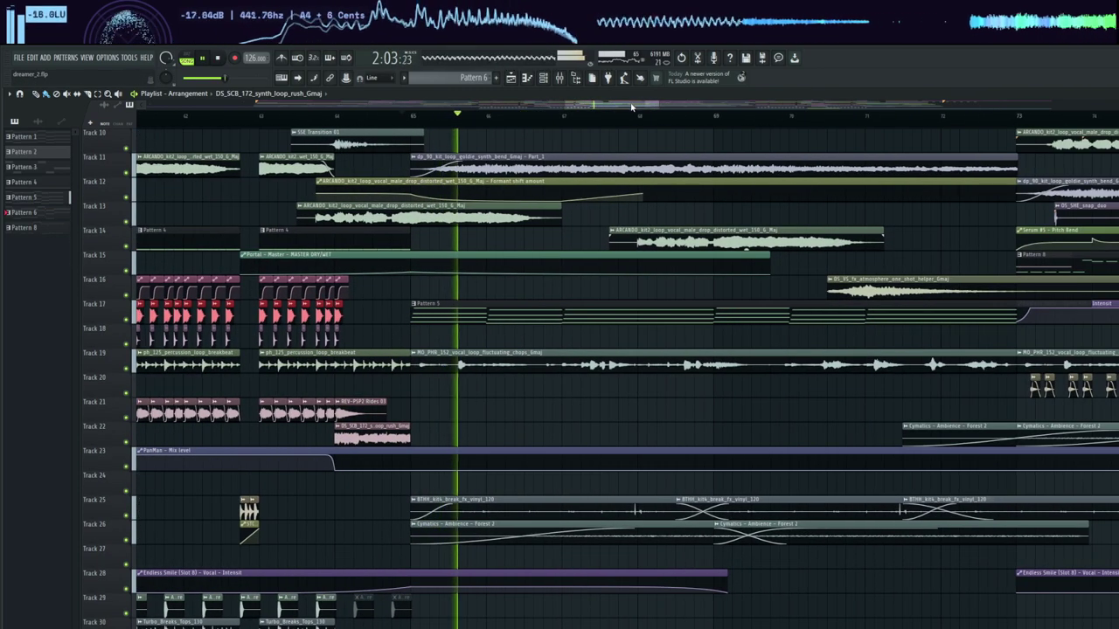
key("space")
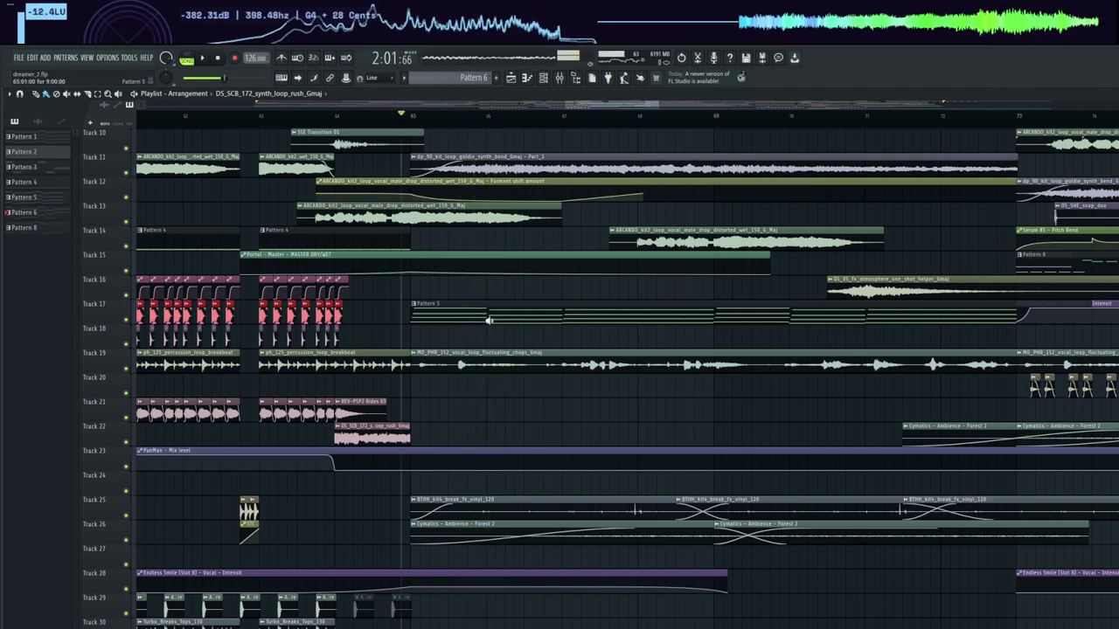
key("space")
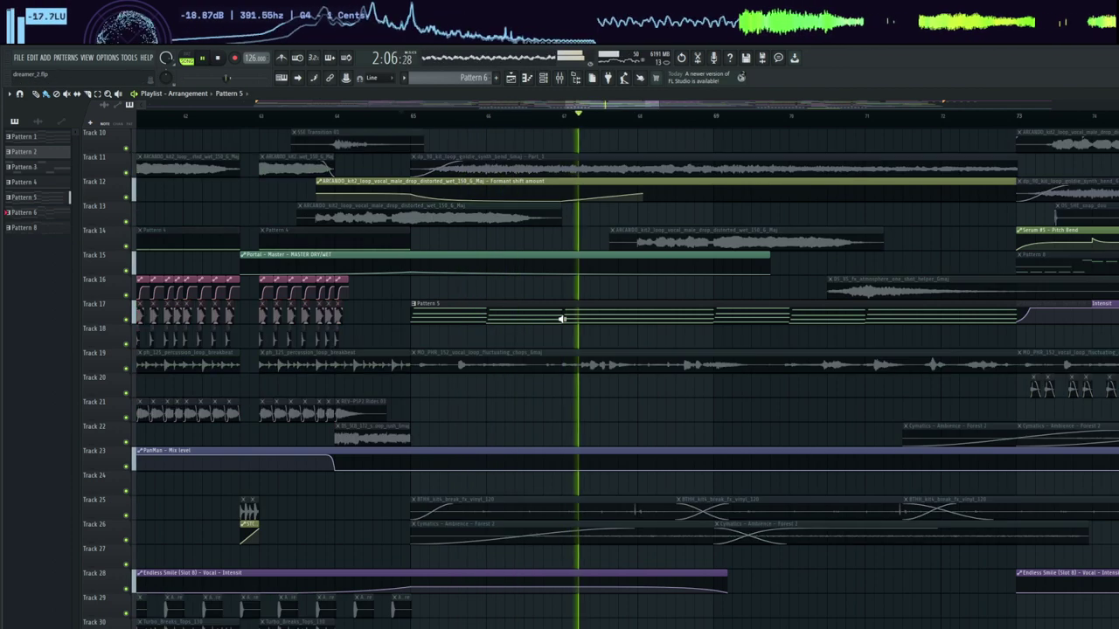
key("space")
- Play the section starting at bar 73 with all tracks while looking over its clips
scroll(706, 327, "up", 5)
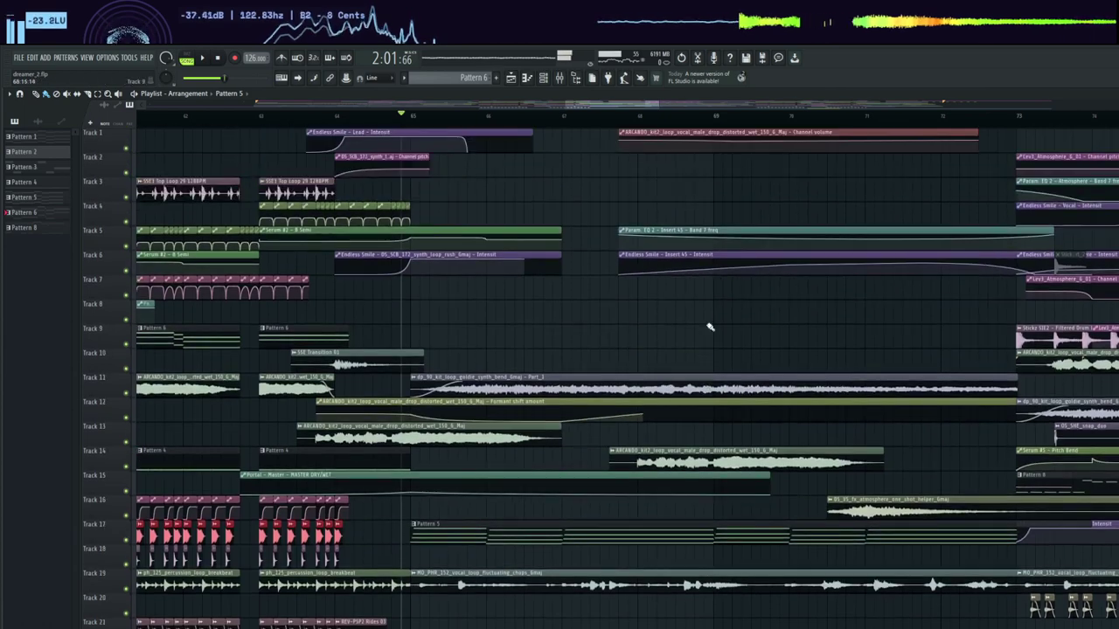
scroll(638, 104, "right", 5)
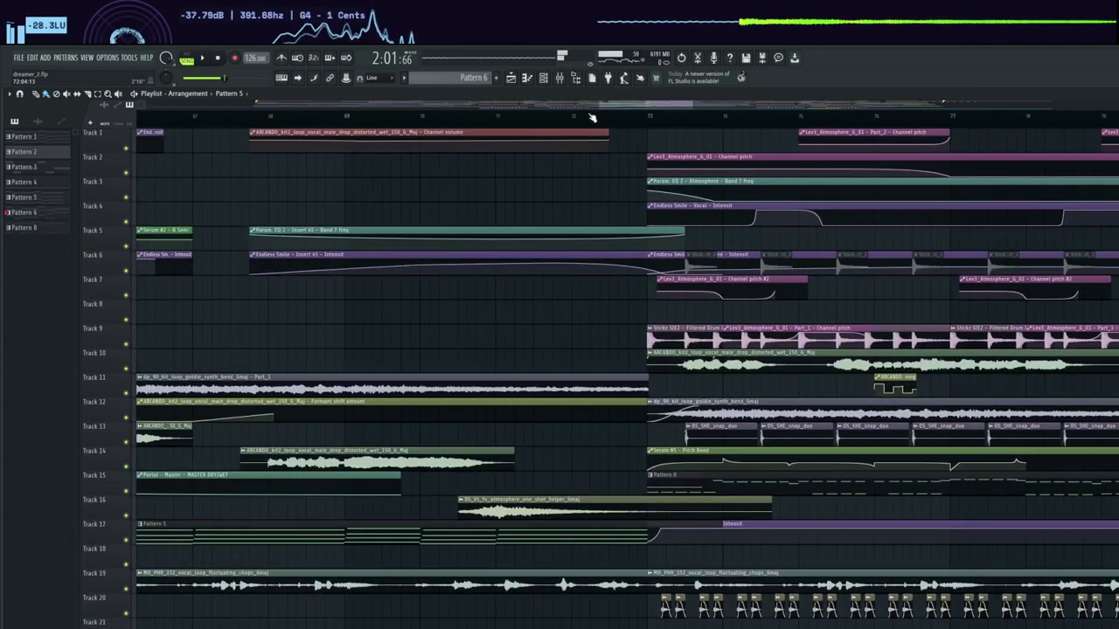
scroll(634, 104, "right", 1)
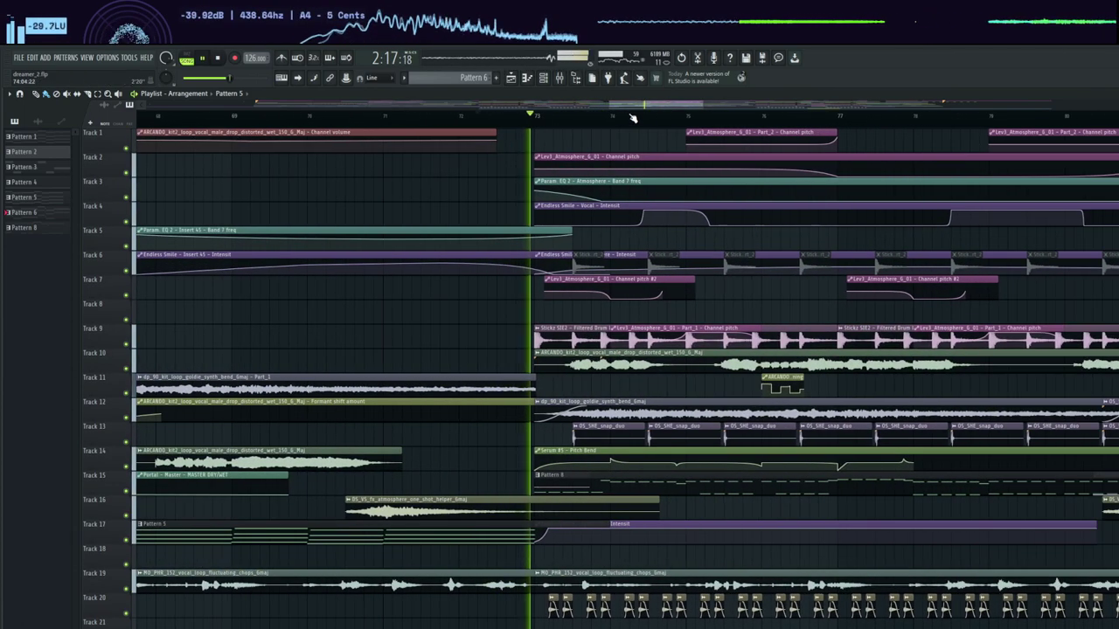
scroll(632, 116, "down", 4)
scroll(755, 256, "down", 4)
scroll(537, 274, "up", 1)
scroll(536, 274, "up", 4)
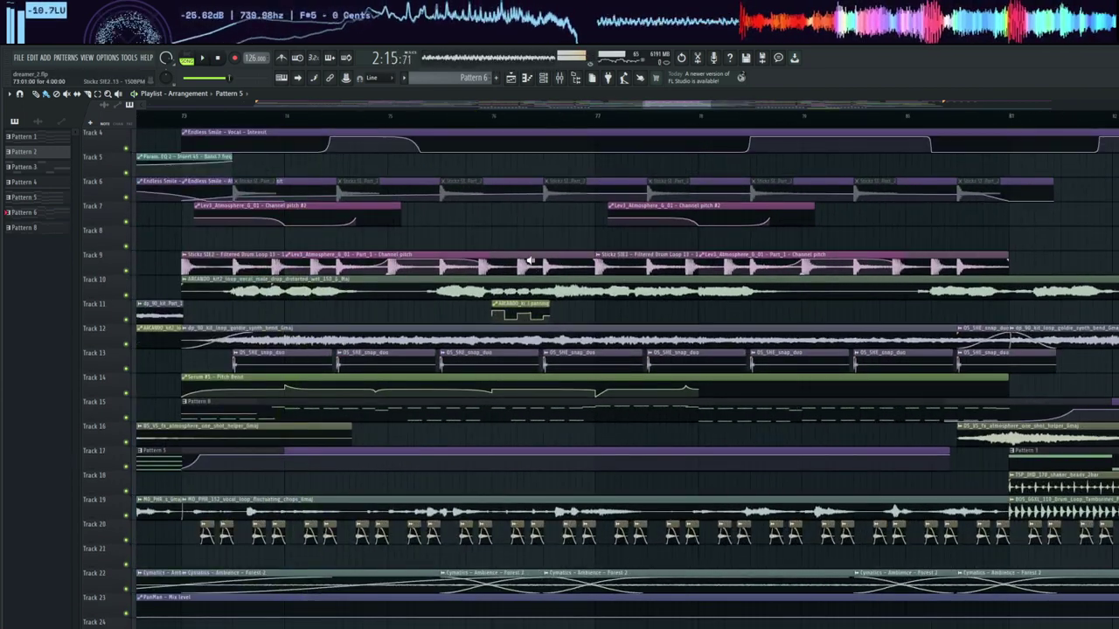
- Audition the Stickz SIE2 Filtered Drum Loop 13 on track 9 and Pattern 8 on track 15 in isolation
left_click(529, 261)
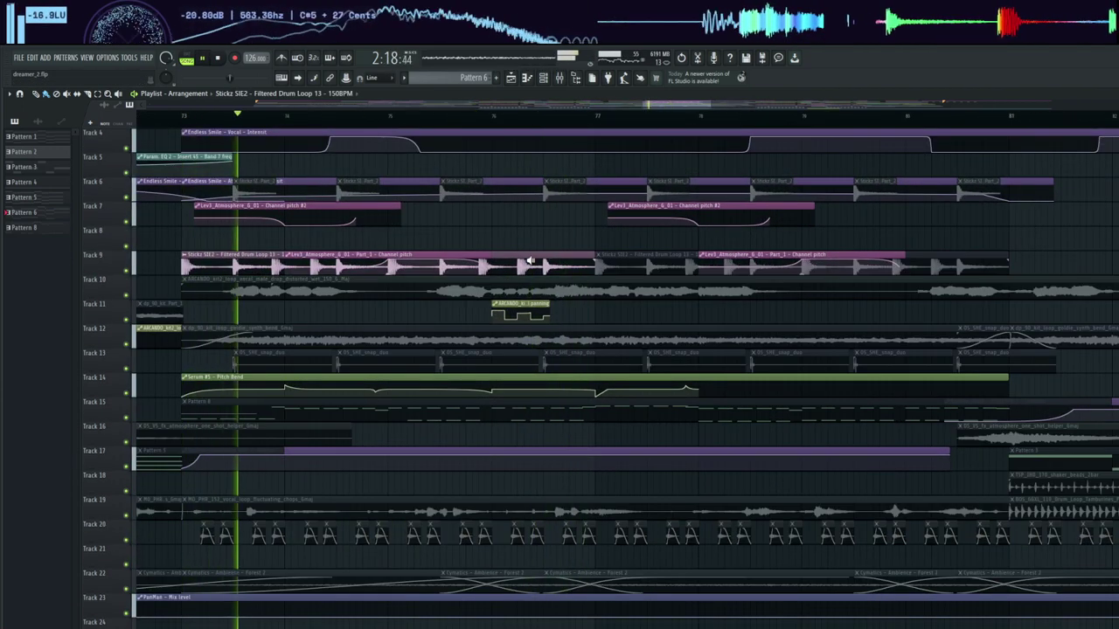
scroll(529, 261, "down", 3)
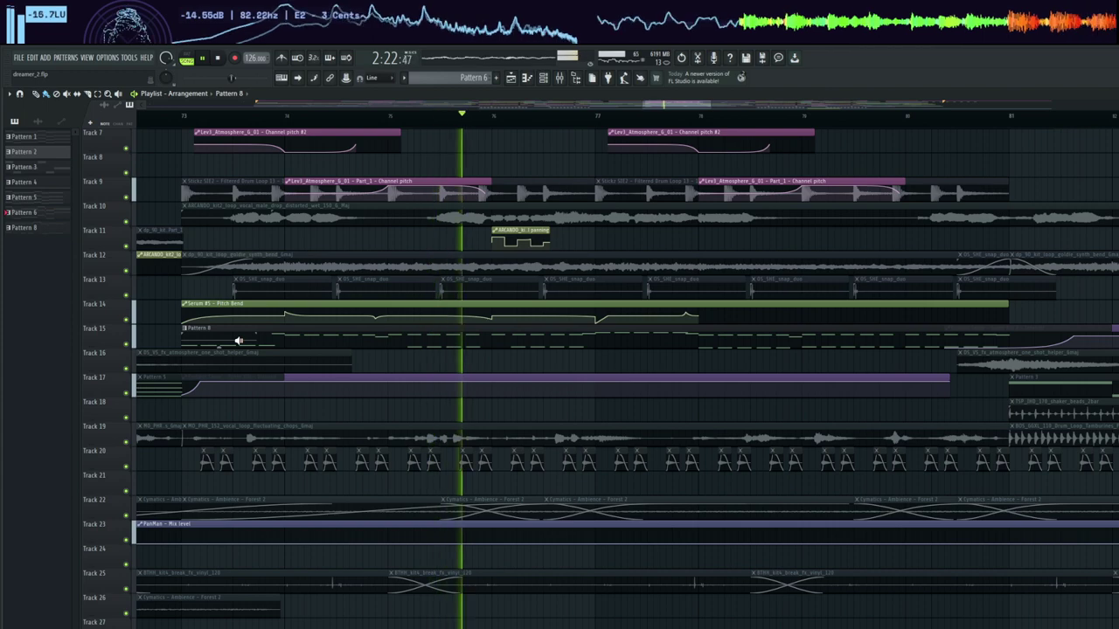
- Open the Serum #5 notes of Pattern 8 in the piano roll, check the channel rack and return to the playlist
double_click(238, 340)
key("space")
left_click(545, 78)
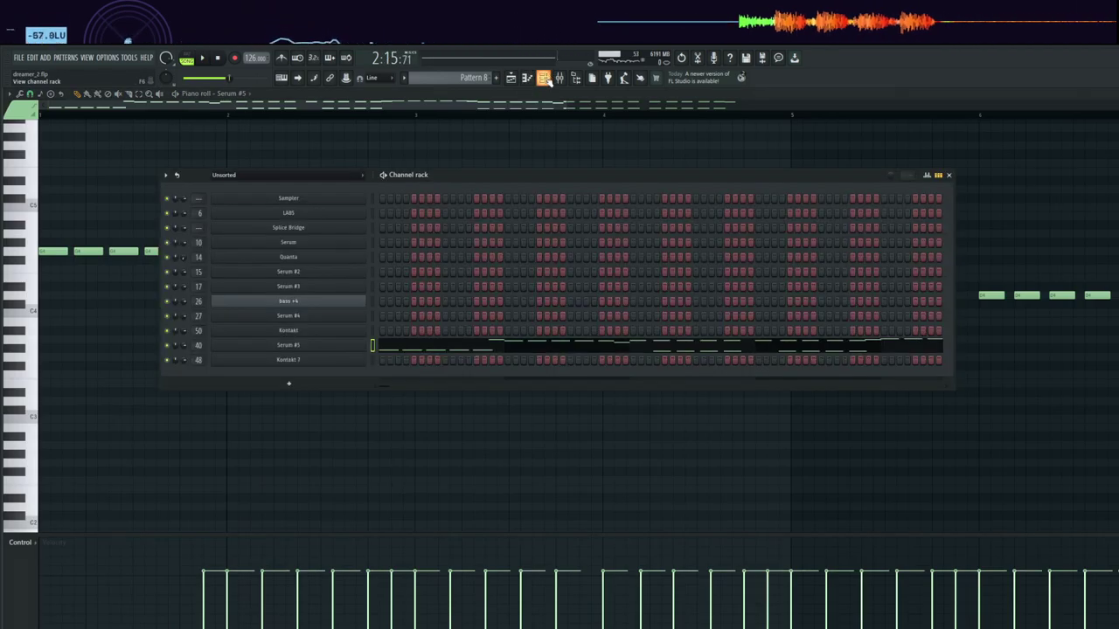
left_click(512, 79)
- Audition the SSE Ride 05 on track 20, the fluctuating vocal chops loop on track 19 and the OS_SHE_snap_duo on track 13
scroll(419, 257, "down", 4)
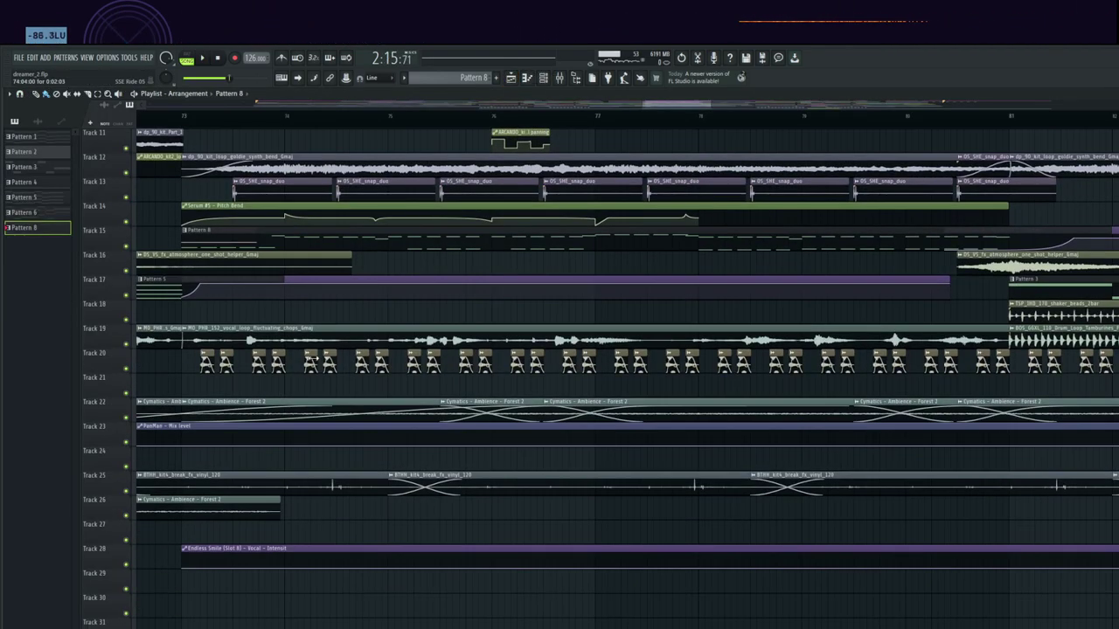
key("space")
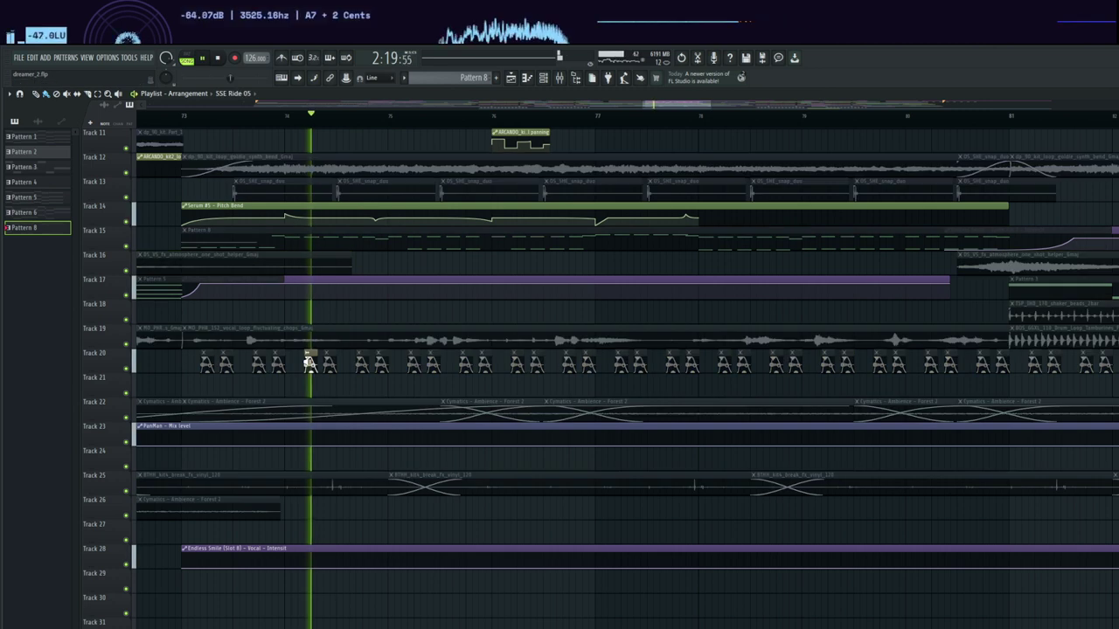
key("space")
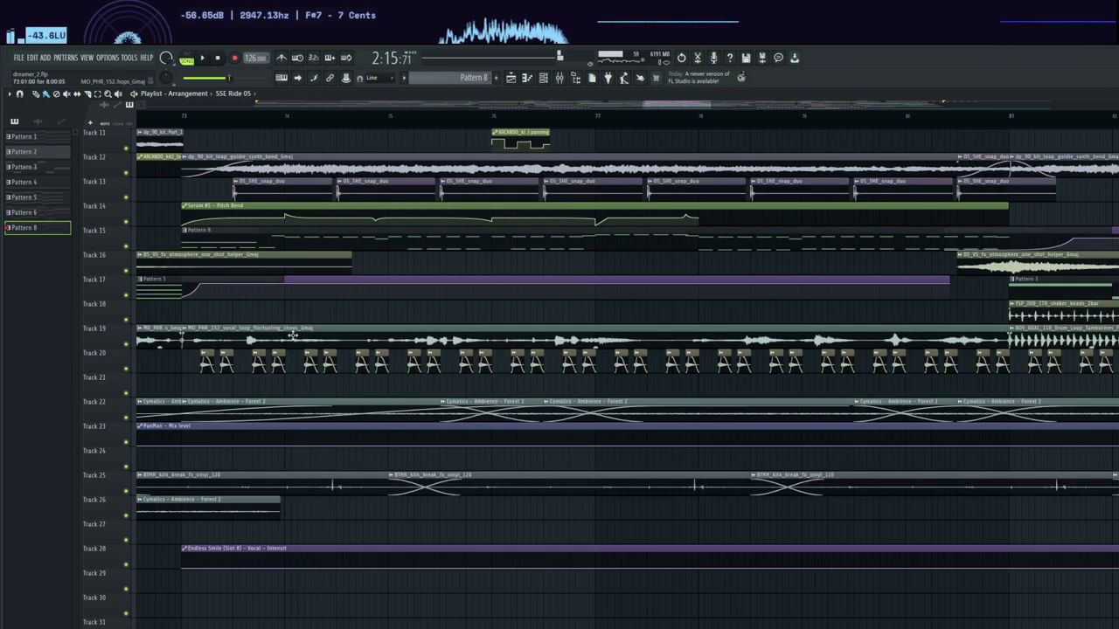
key("space")
key("space")
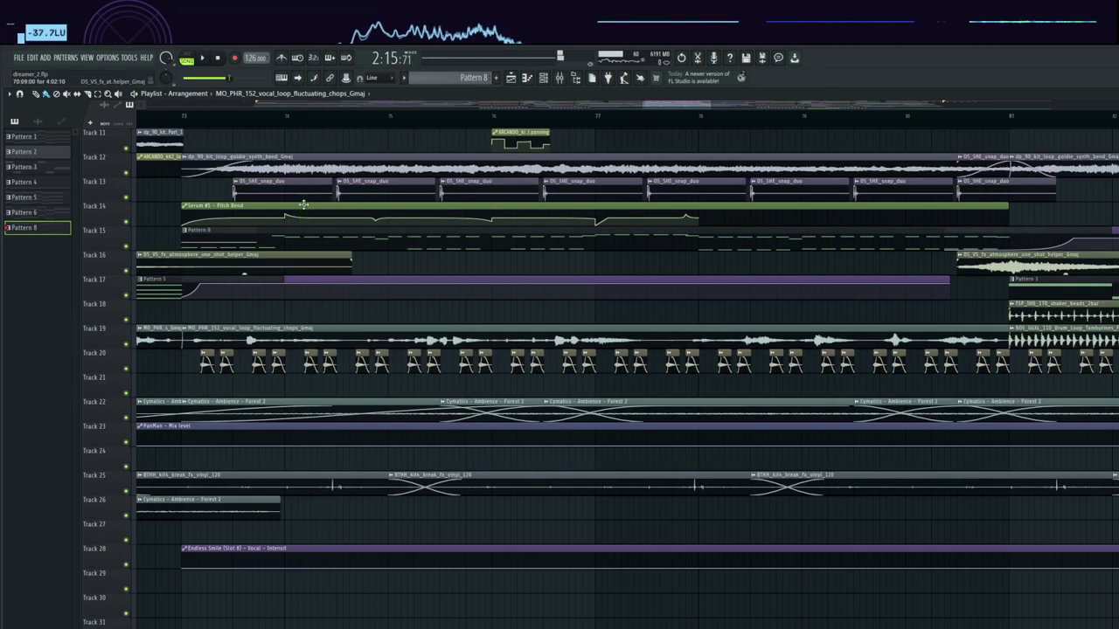
key("space")
key("space")
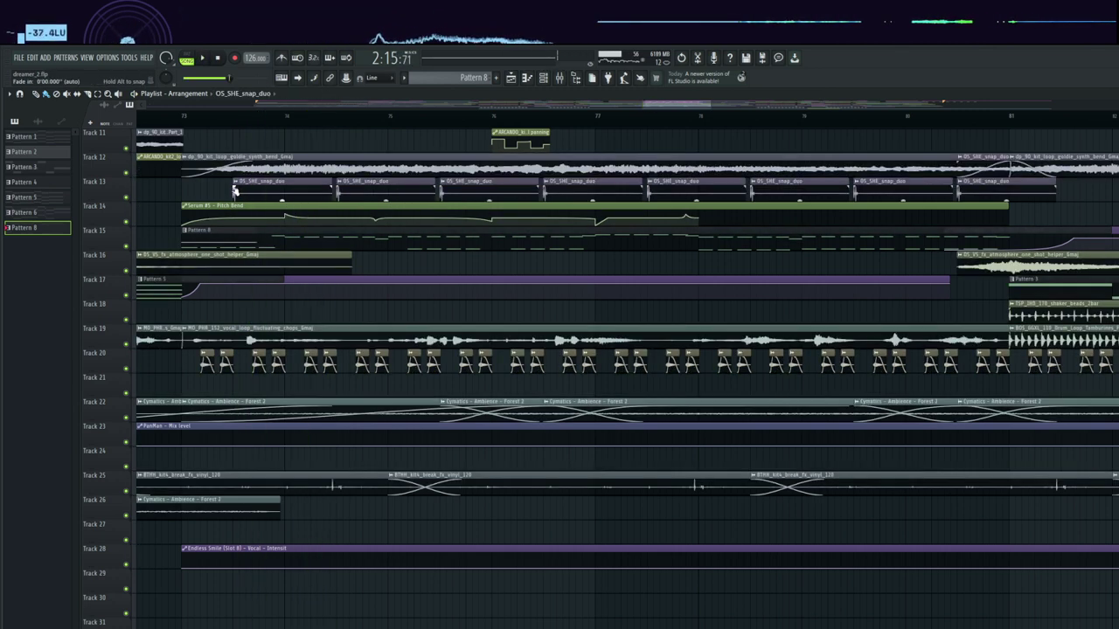
- Play the arrangement from bar 73 with all tracks and review the layered clips of the section
key("space")
key("space")
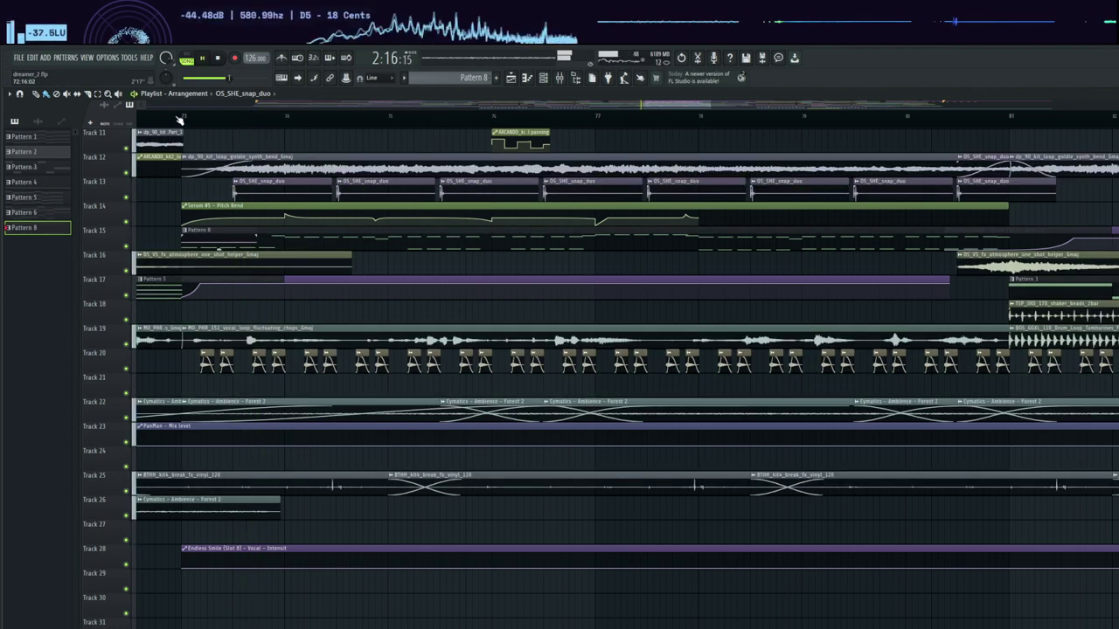
scroll(356, 297, "up", 4)
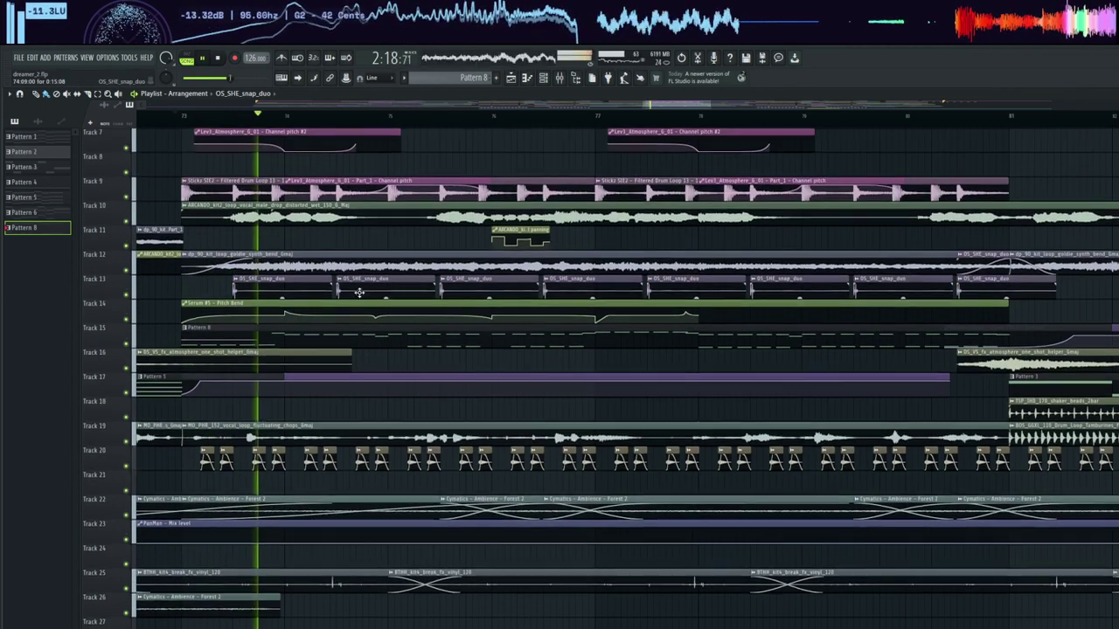
scroll(357, 297, "up", 2)
scroll(359, 299, "down", 12)
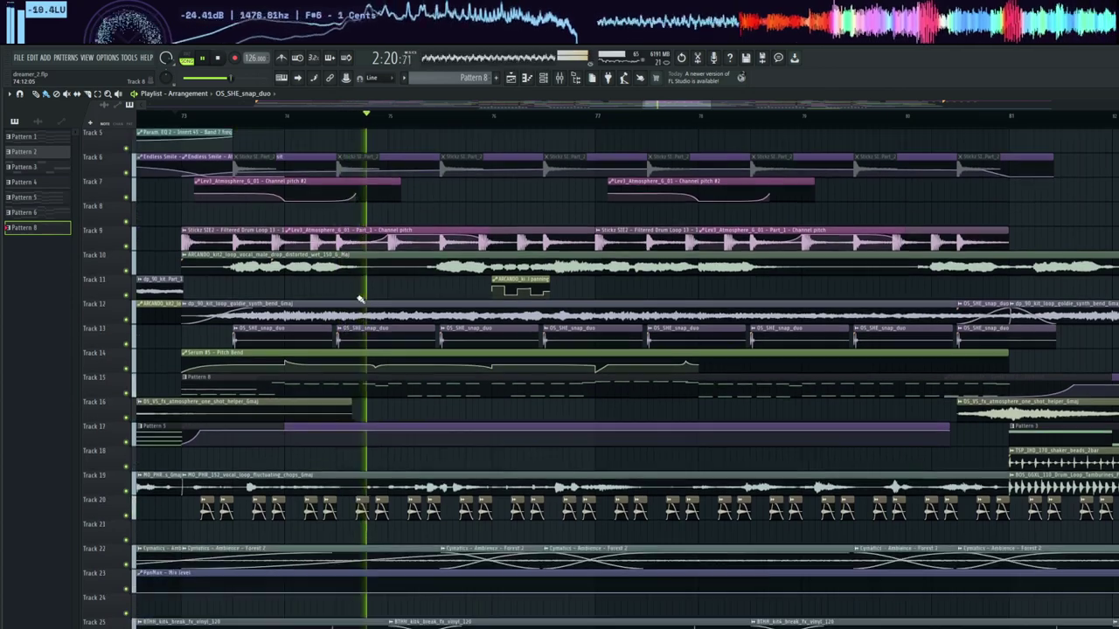
scroll(516, 244, "up", 6)
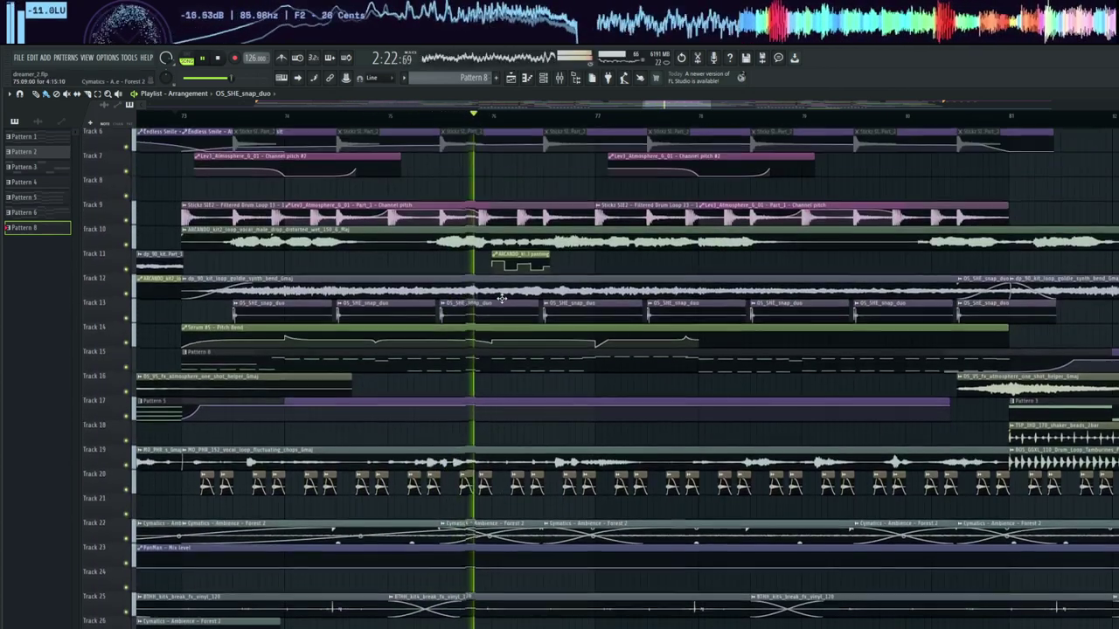
- Follow the playing arrangement from bar 76 past the transition at bar 81 towards the drop
left_click_drag(668, 105, 684, 109)
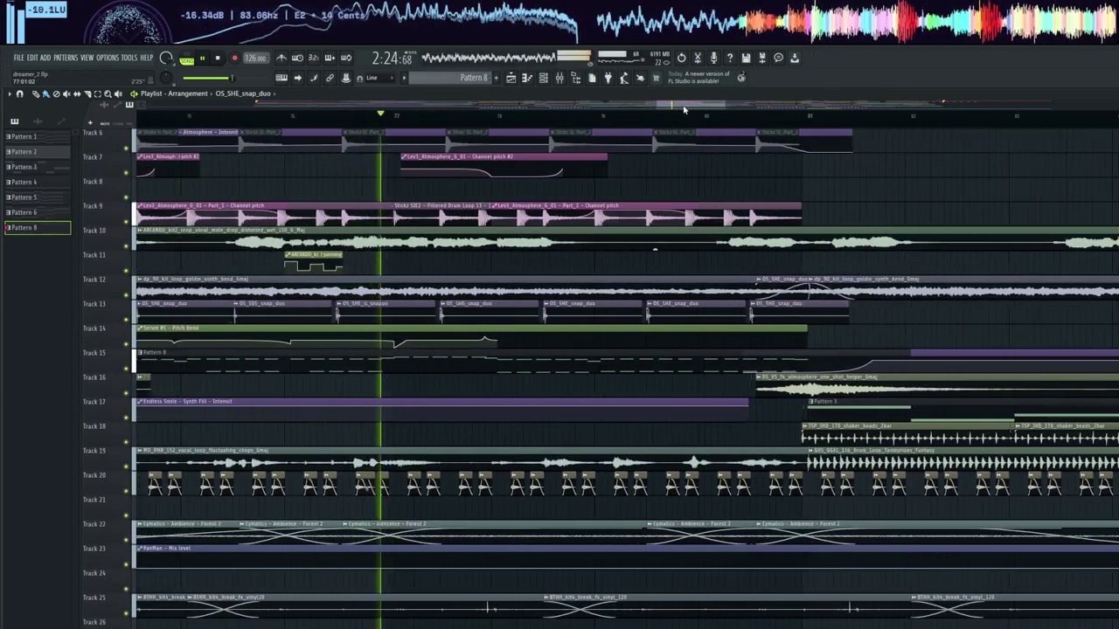
scroll(612, 123, "down", 2)
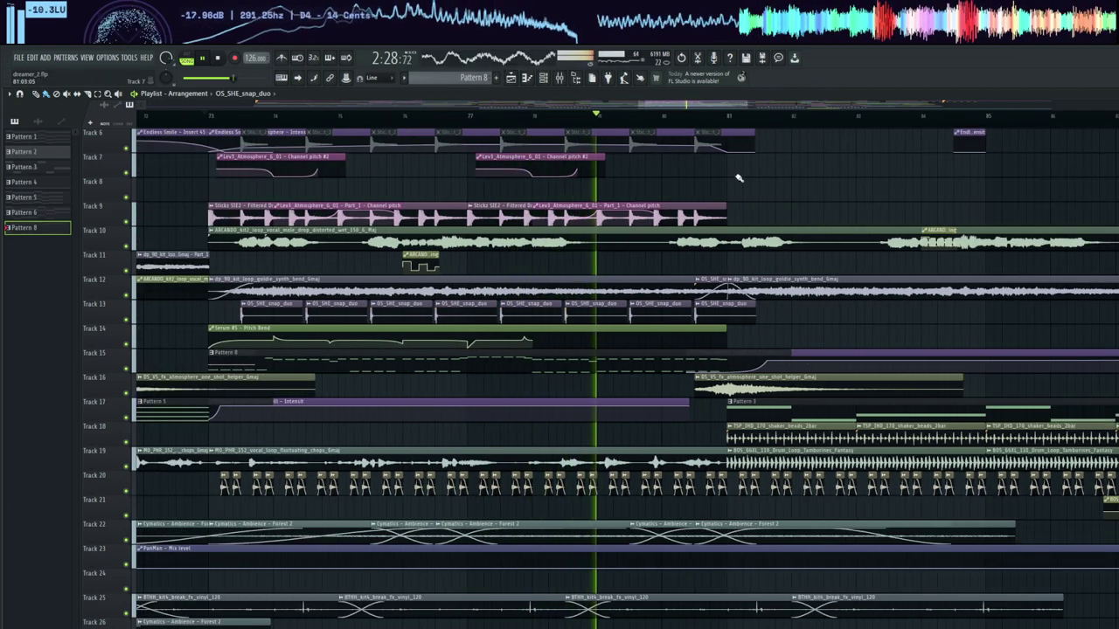
left_click_drag(697, 110, 809, 111)
scroll(724, 122, "down", 3)
- Move playback ahead to the drop at bar 89 and review its layered clips across all tracks
left_click(724, 120)
scroll(566, 348, "up", 3)
scroll(566, 348, "up", 2)
scroll(554, 397, "down", 6)
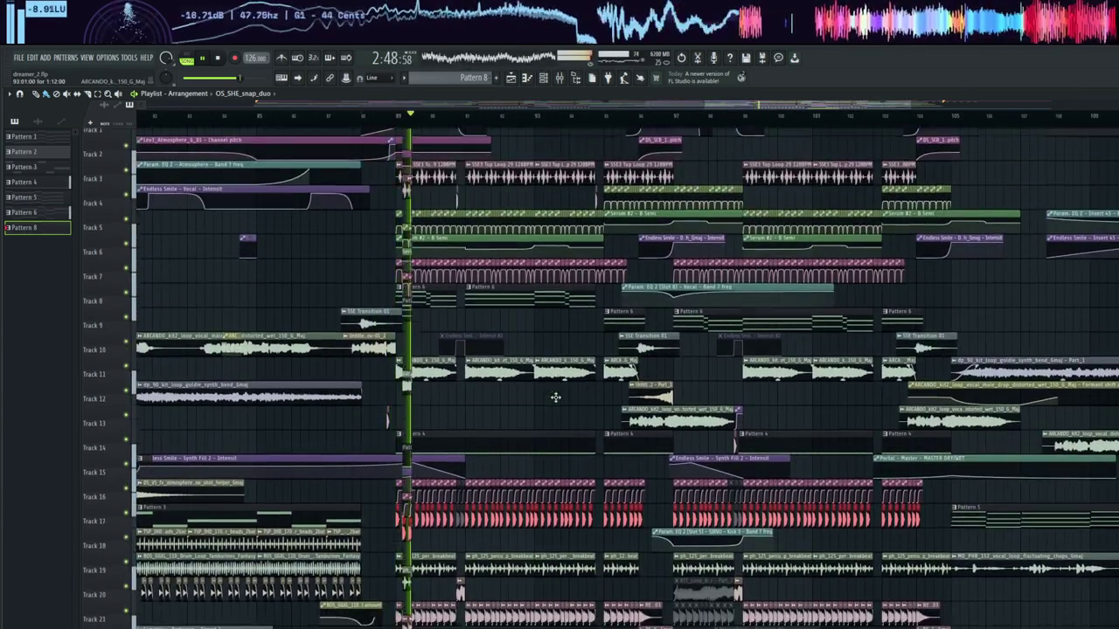
scroll(561, 397, "up", 4)
scroll(561, 398, "up", 1)
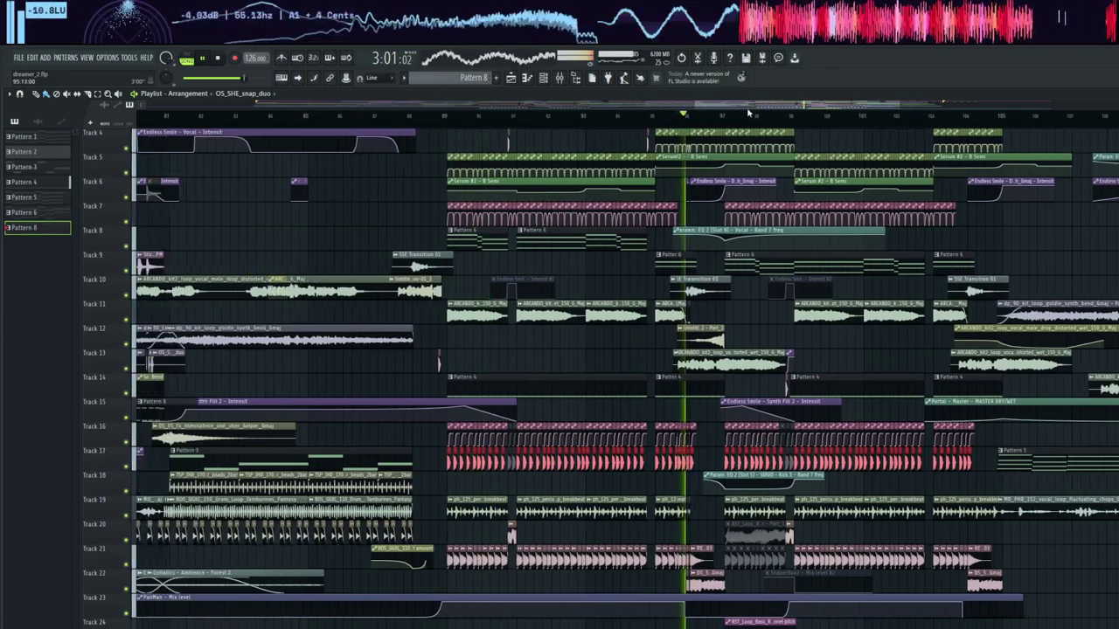
- Follow playback into the second half of the drop and examine the clips around bar 97 up close
left_click_drag(747, 106, 730, 107)
scroll(832, 112, "up", 2)
left_click_drag(814, 106, 820, 105)
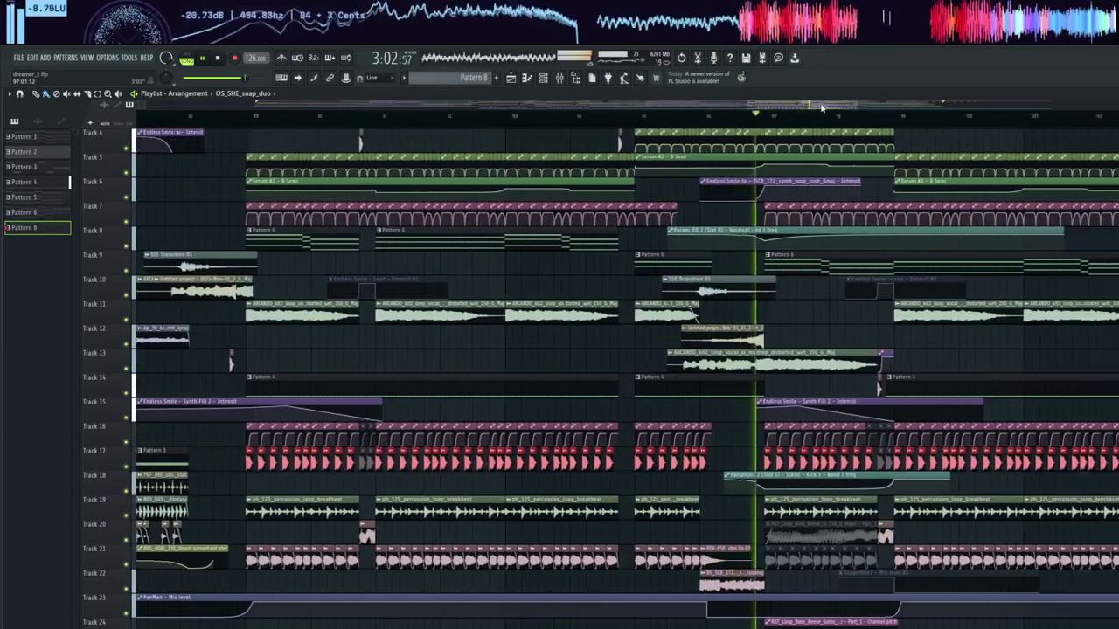
scroll(822, 107, "up", 3)
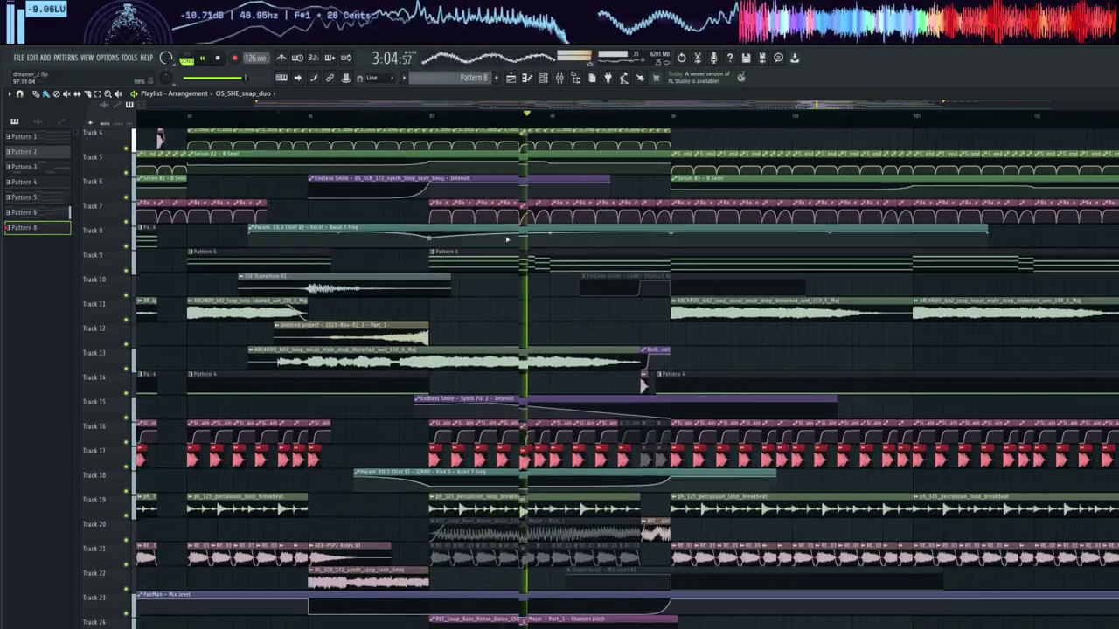
- Stop playback and select the Pattern 6 clip on track 9 at bar 97
scroll(506, 239, "down", 4)
key("space")
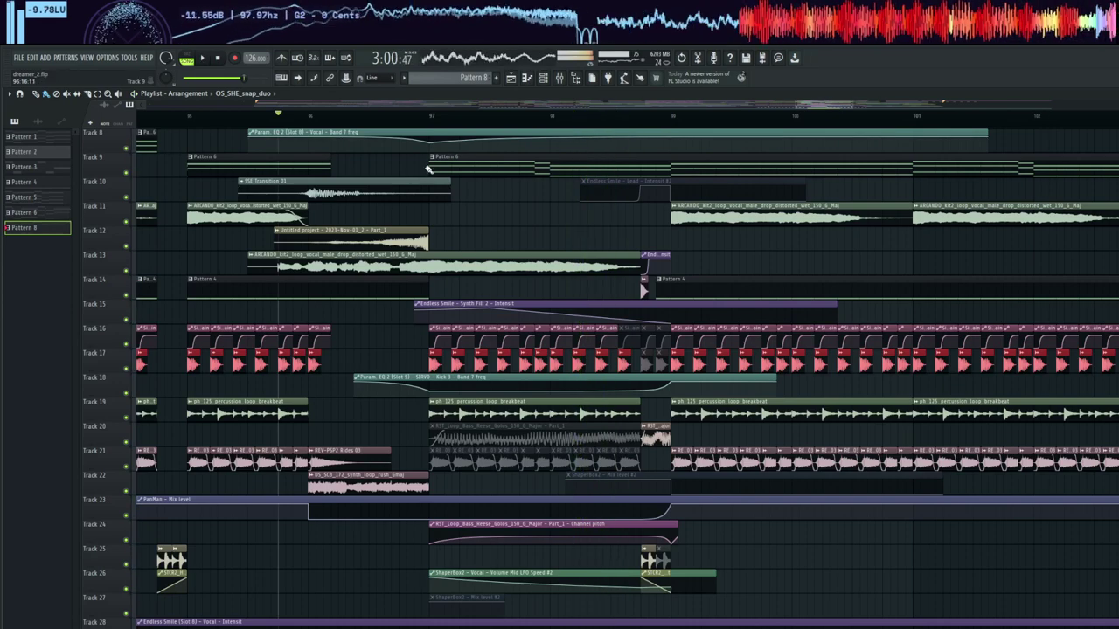
left_click(429, 164)
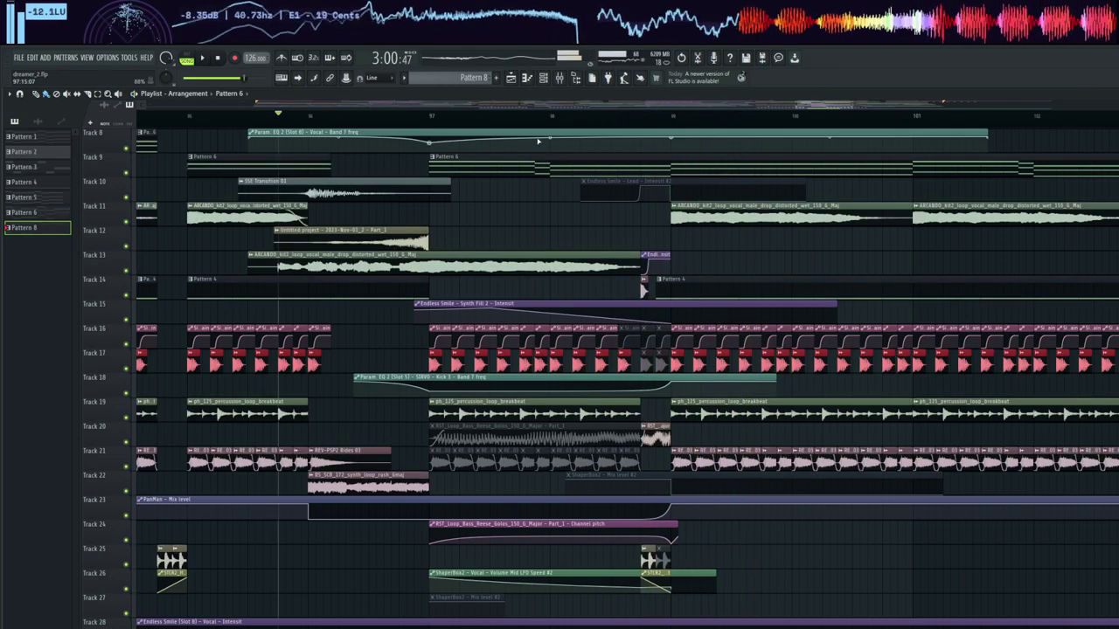
- Play the arrangement from just before bar 96 and review the clips on the upper and lower tracks
scroll(525, 236, "down", 8)
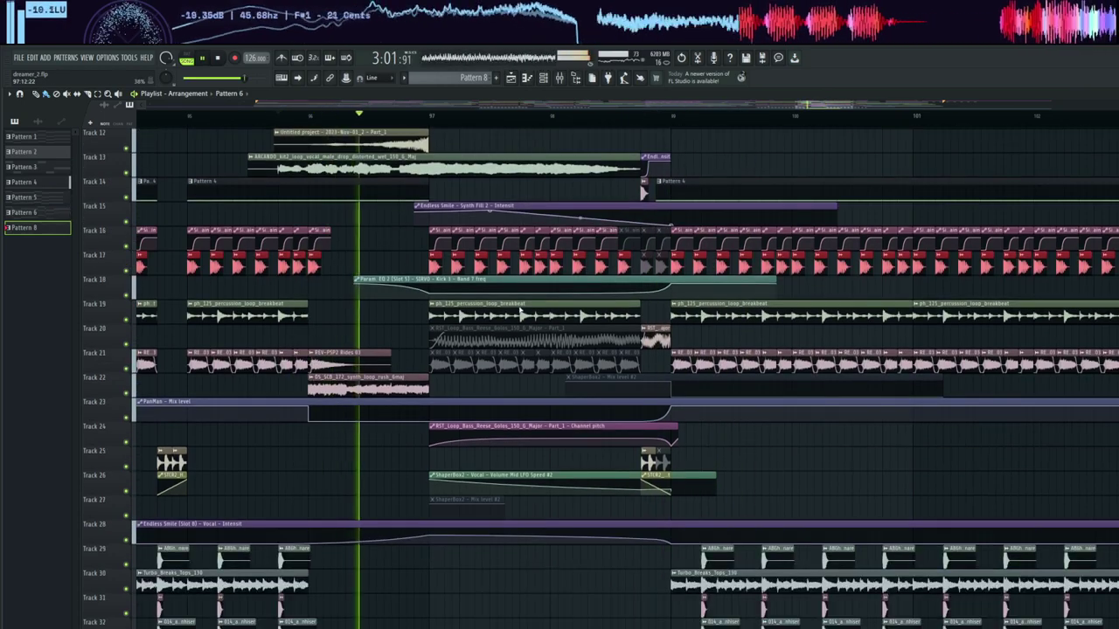
scroll(521, 316, "up", 13)
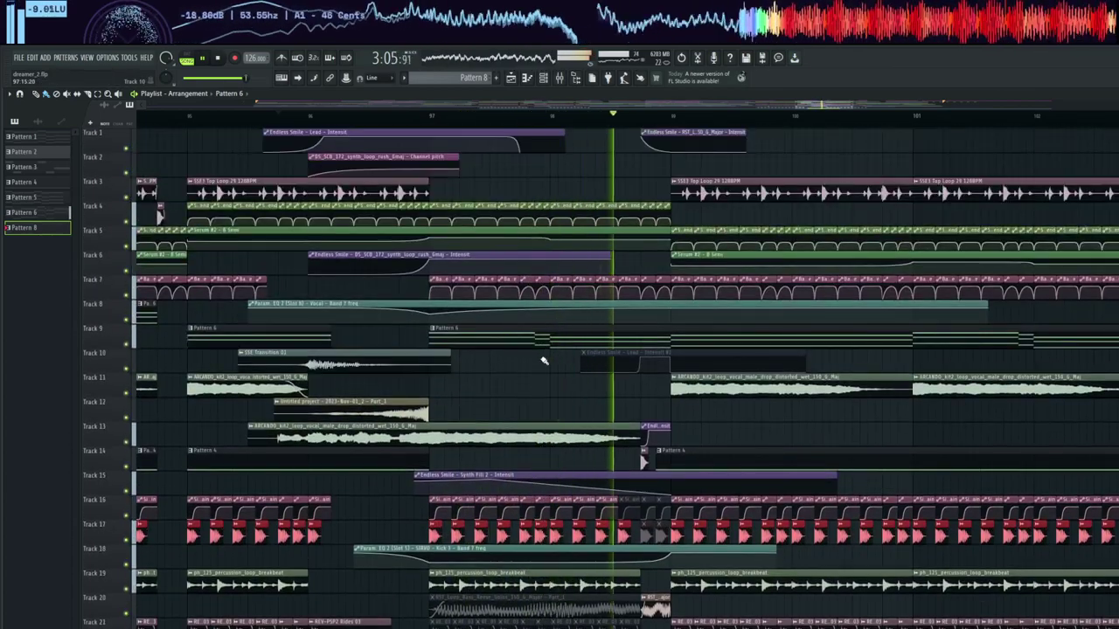
scroll(593, 200, "down", 2)
scroll(671, 117, "down", 3)
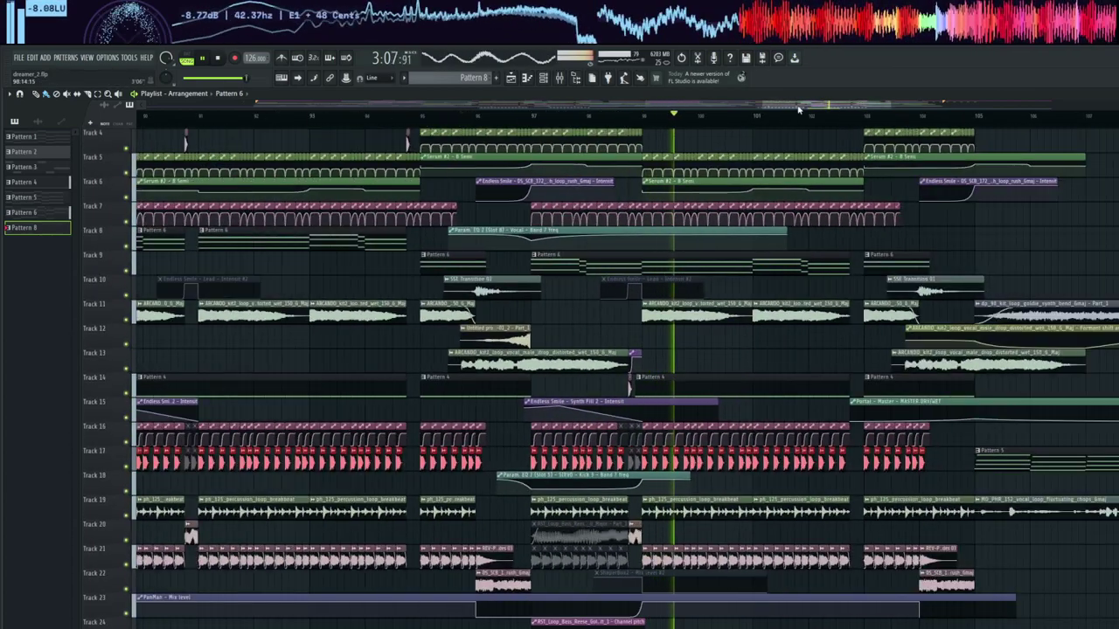
- Follow playback into the outro after bar 105 and audition the ARCANDO_kit2_loop_vocal_male_drop_distorted clip on track 14 in isolation
left_click_drag(798, 107, 864, 108)
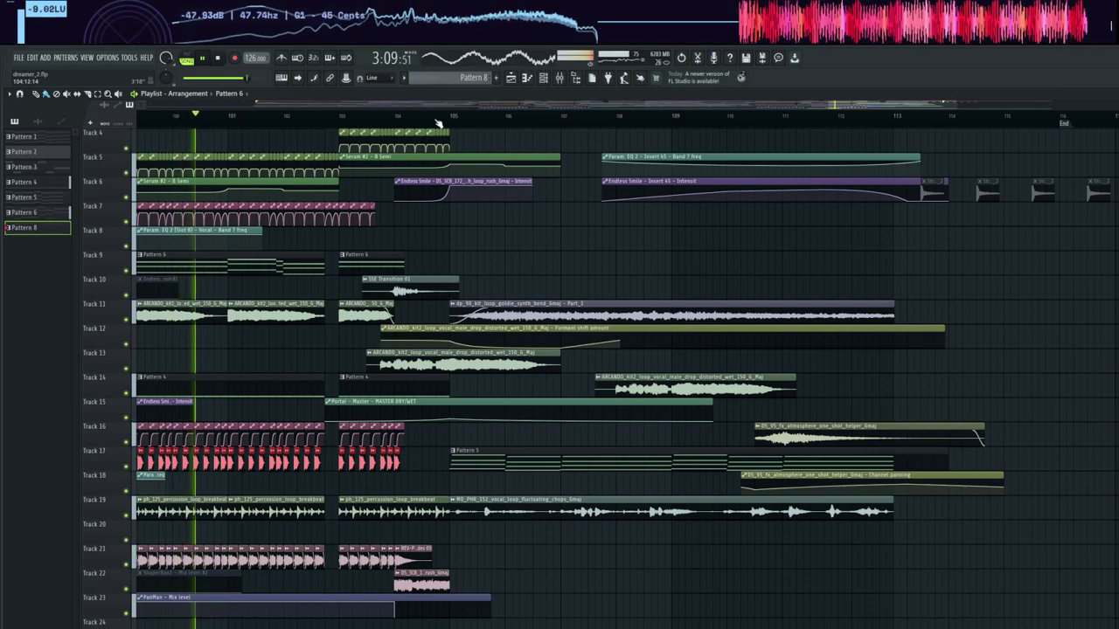
scroll(560, 233, "down", 5)
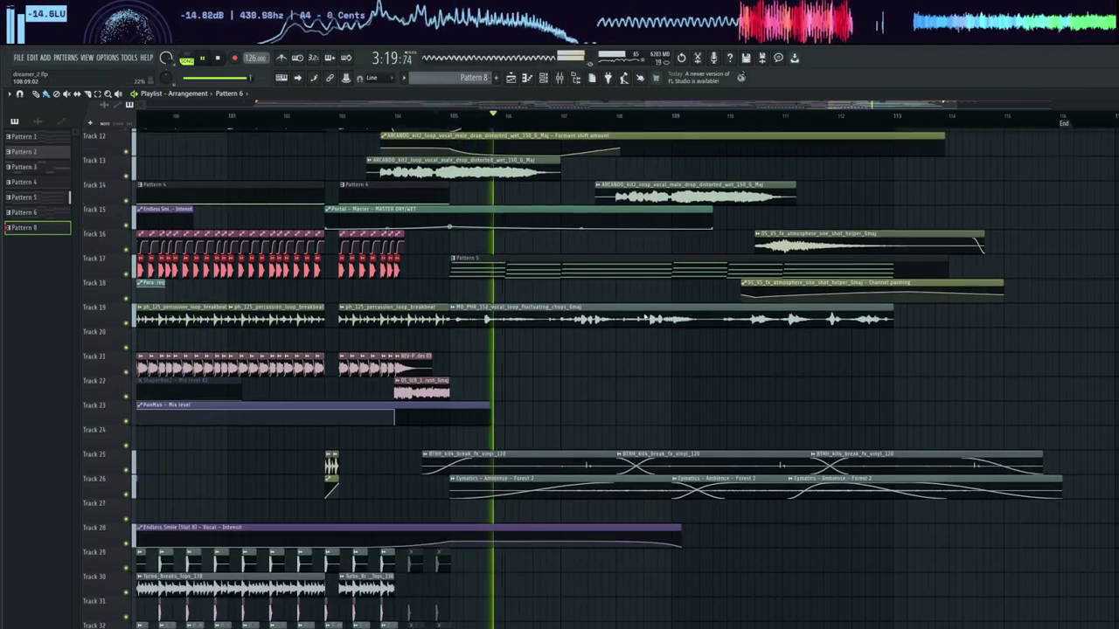
scroll(649, 316, "up", 7)
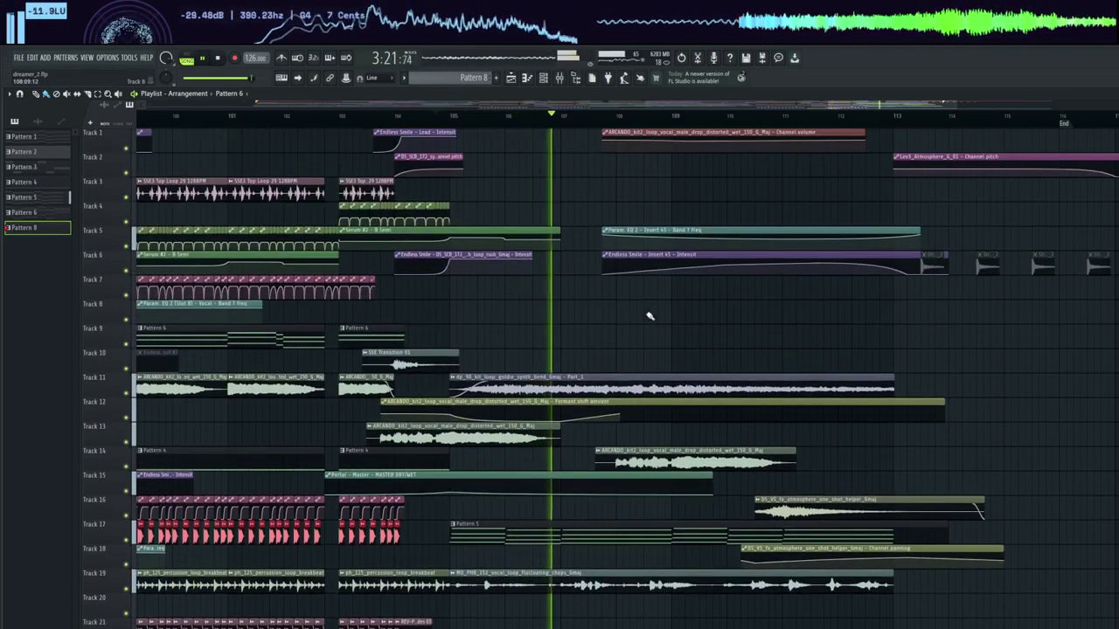
left_click(695, 462)
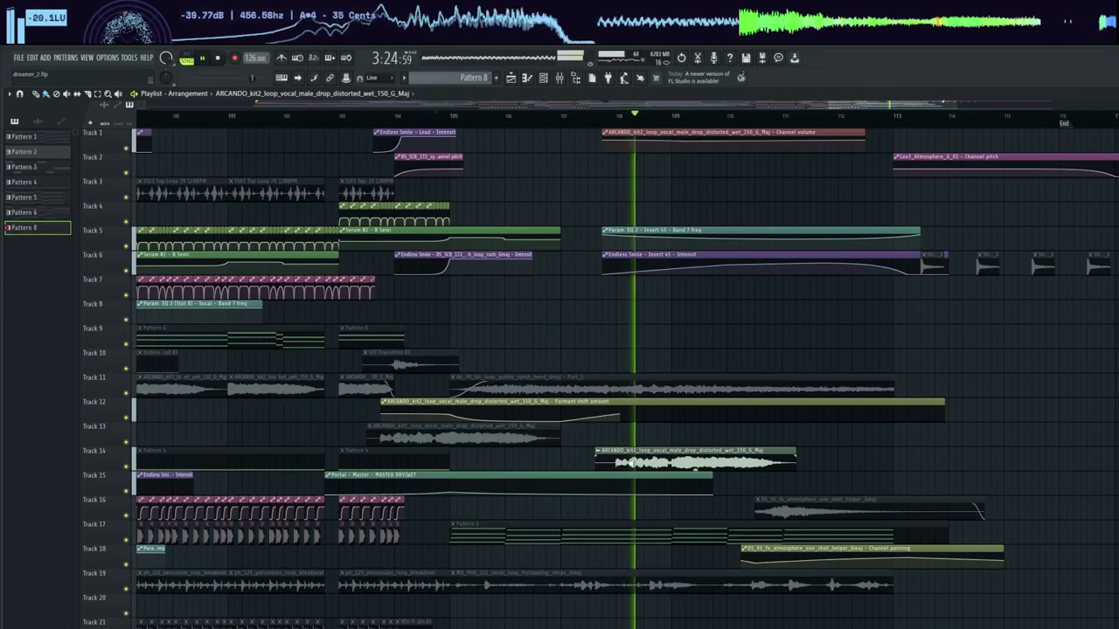
- Play the outro with all tracks and audition the DS_VS_fx_atmosphere_one_shot_helper_Gmaj clip on track 16 in isolation
scroll(693, 459, "down", 9)
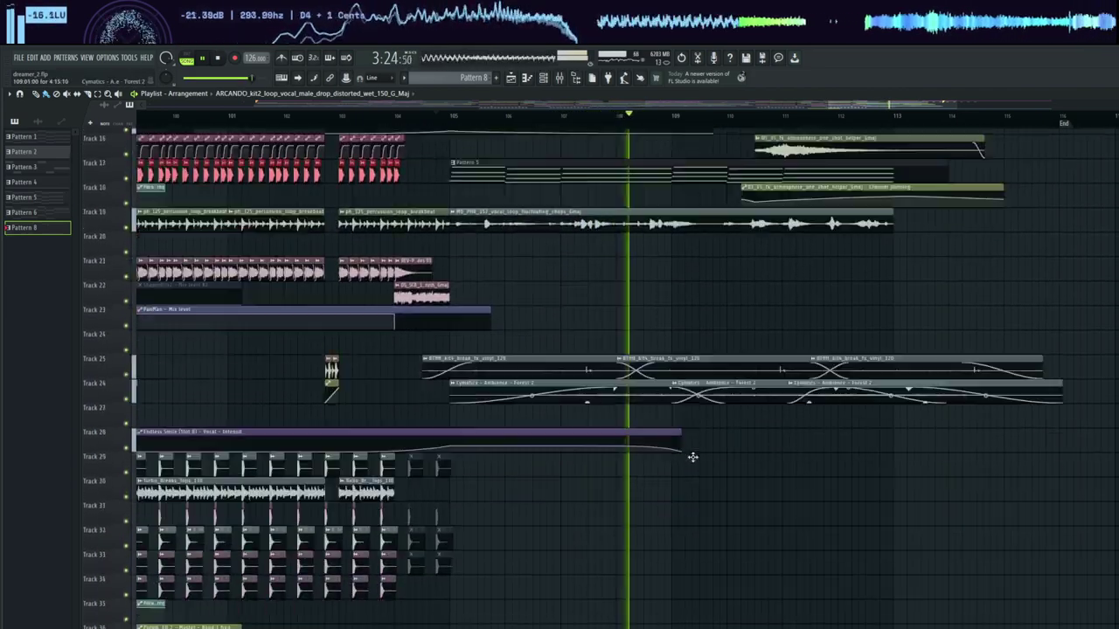
scroll(692, 457, "down", 5)
scroll(697, 458, "up", 8)
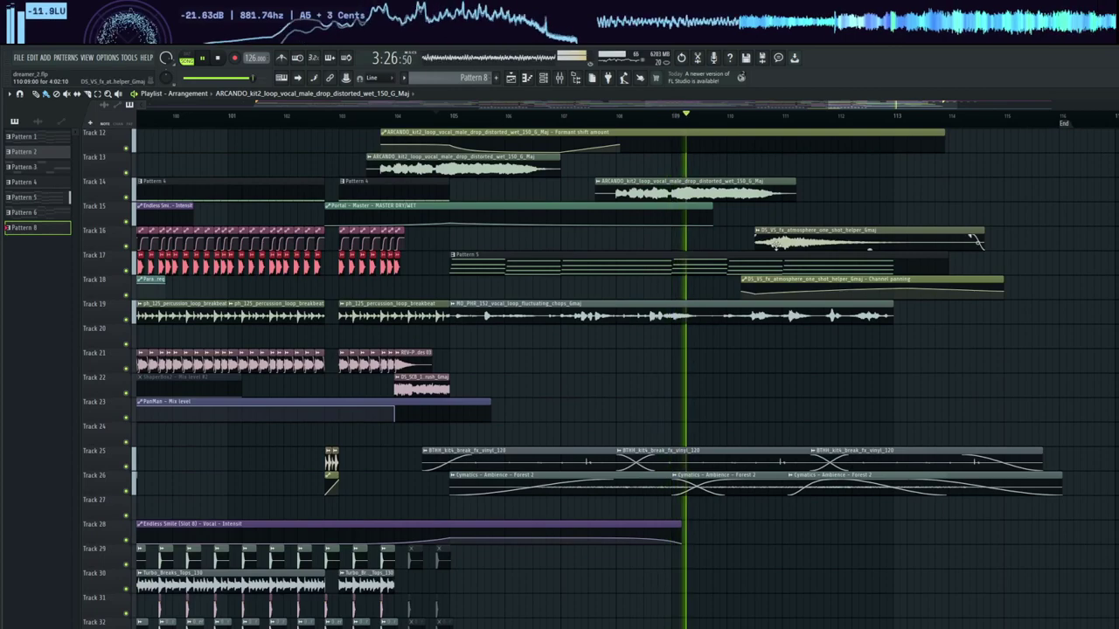
left_click(800, 246)
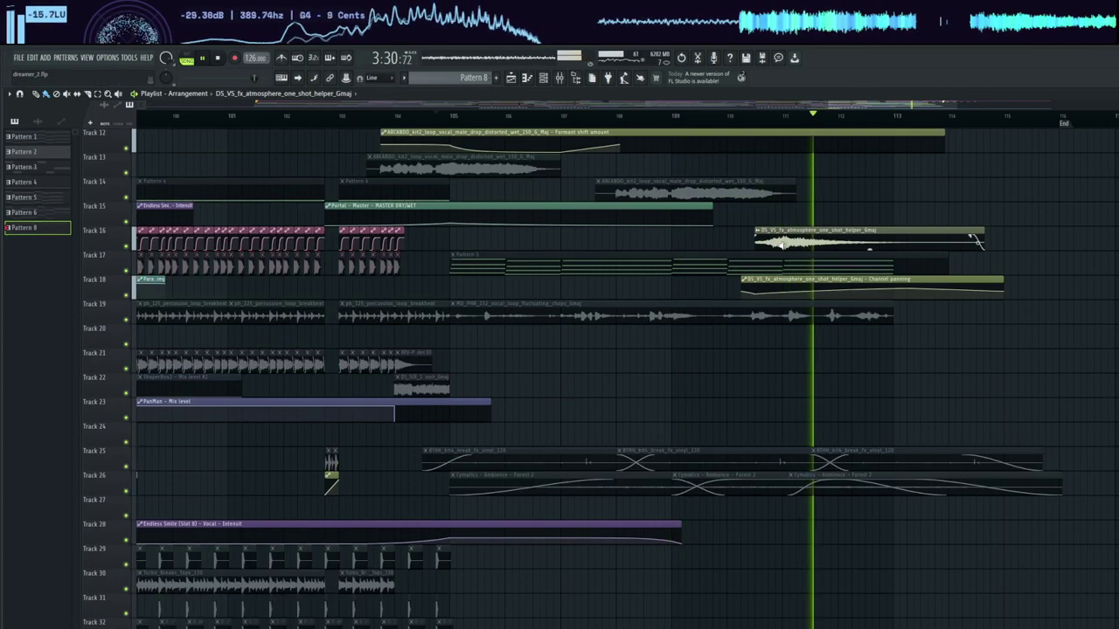